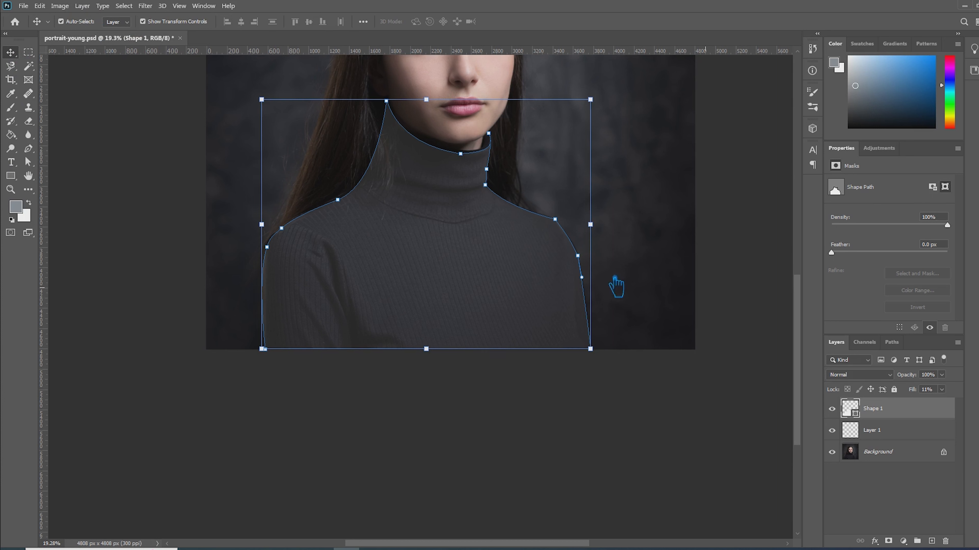
- Remove the fill colour from the Shape 1 outline around the sweater and set the layer's fill opacity to 100%
left_click(17, 176)
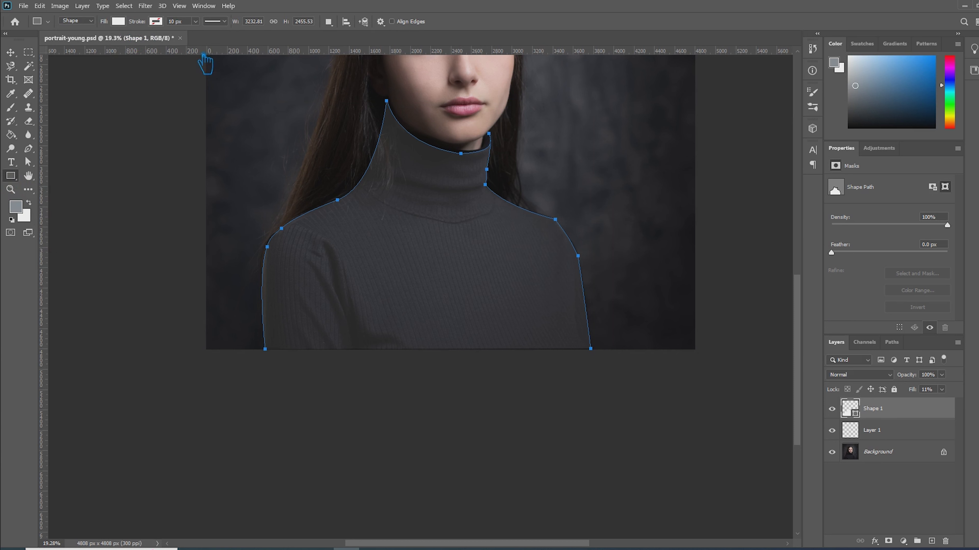
left_click(124, 24)
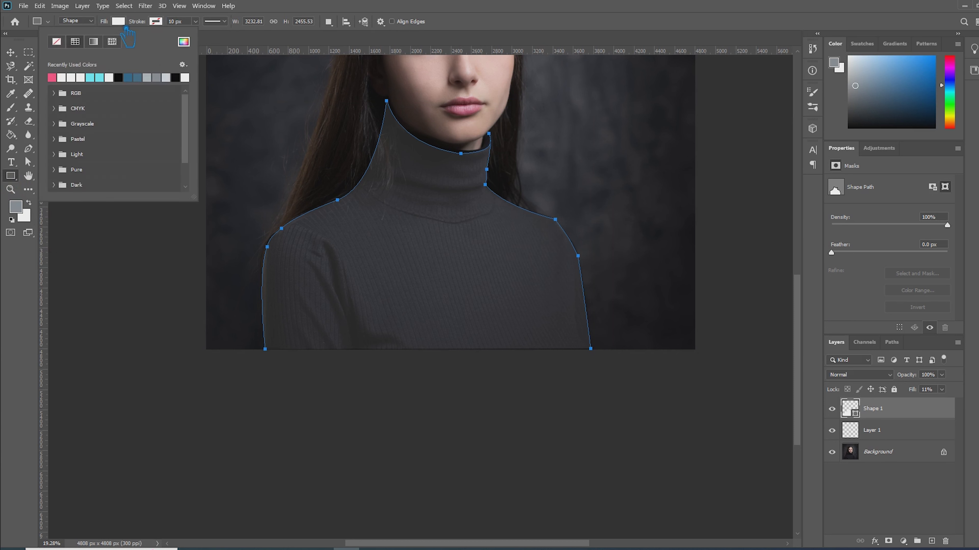
left_click(57, 41)
left_click(408, 5)
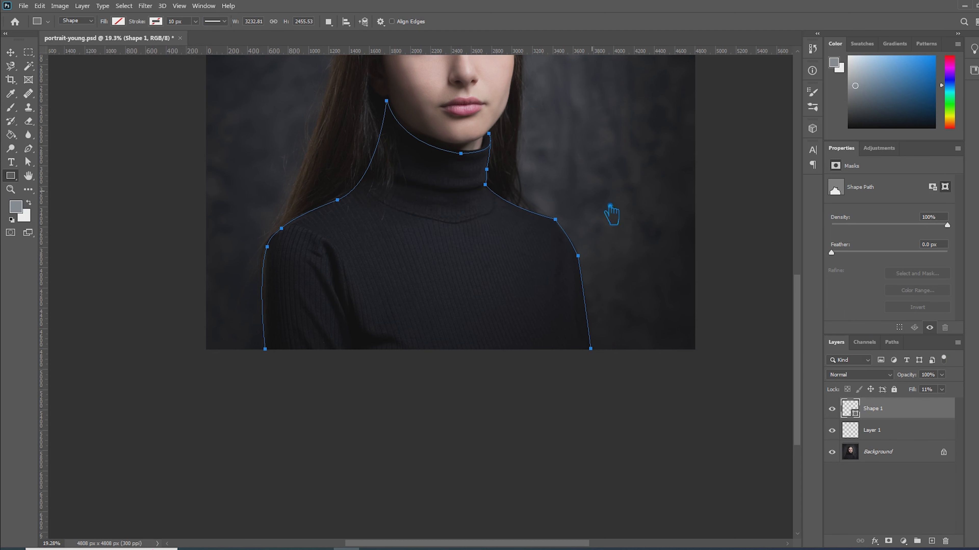
left_click(941, 389)
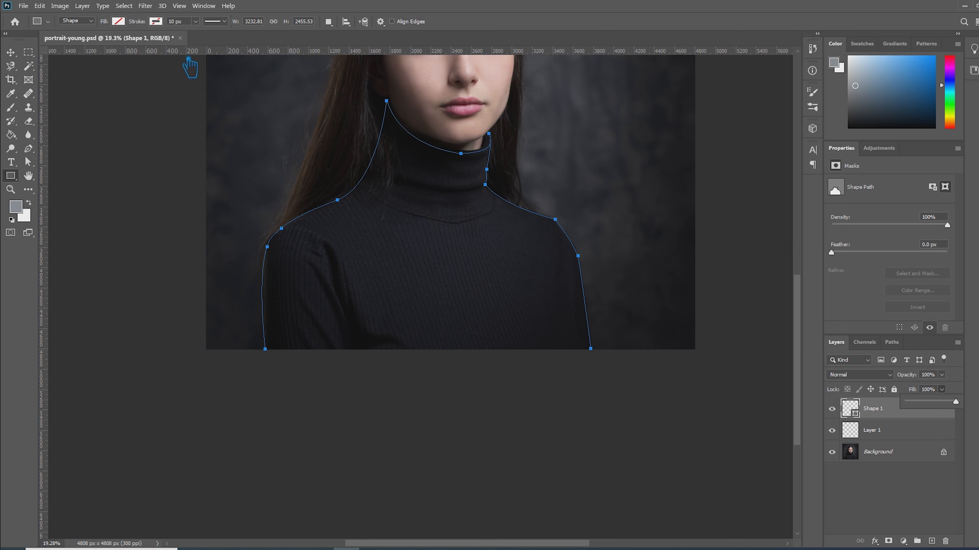
- Give the sweater outline a white stroke 18.33 px wide
left_click(156, 22)
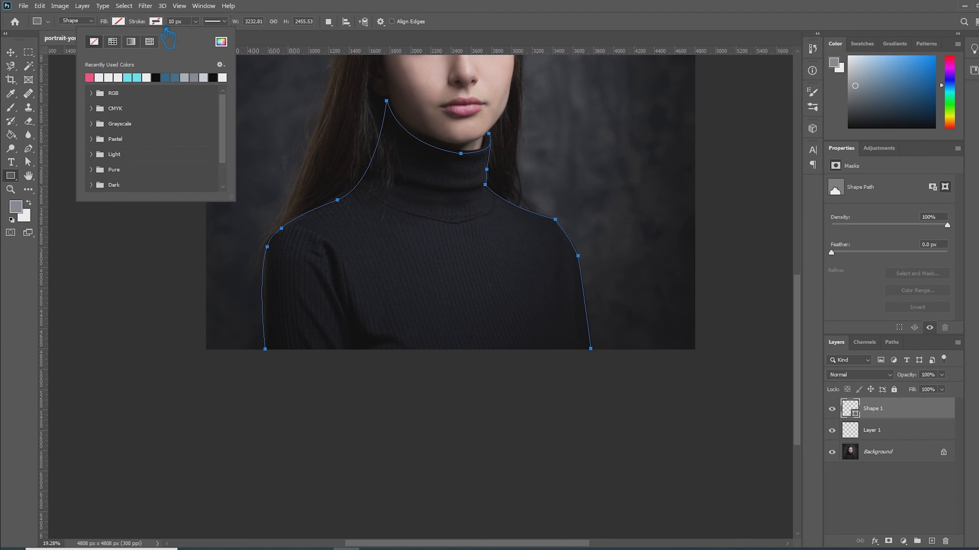
left_click(104, 78)
left_click(574, 10)
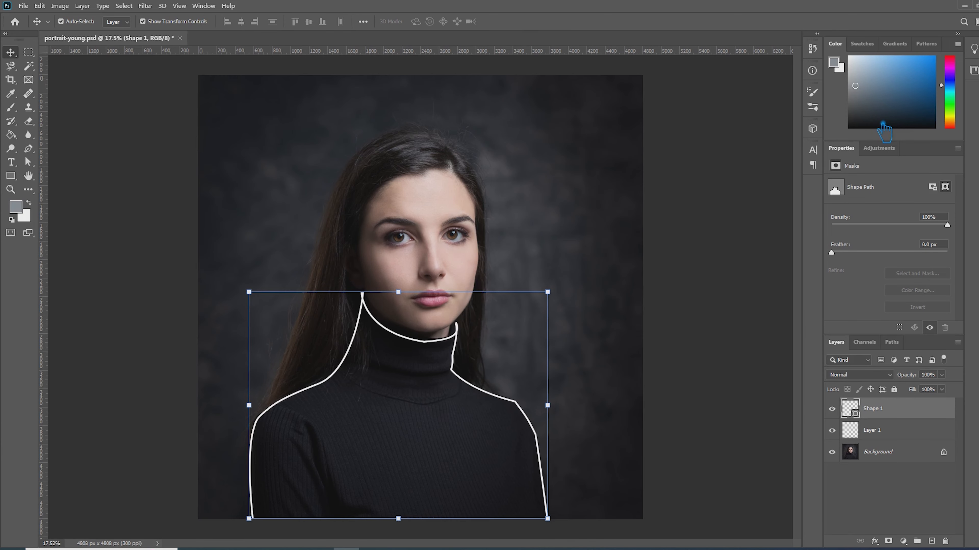
- Change the sweater outline's stroke colour to the recently used pink
left_click(14, 177)
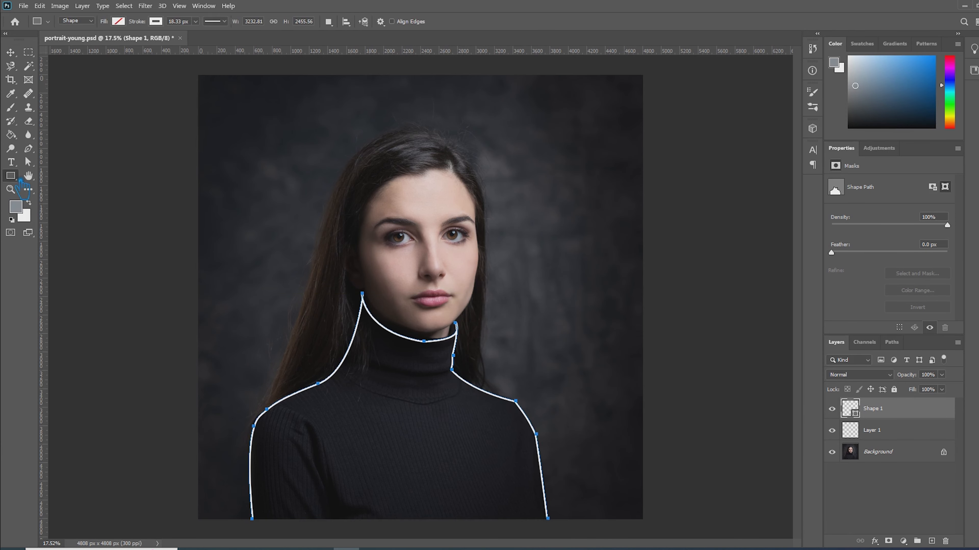
left_click(168, 30)
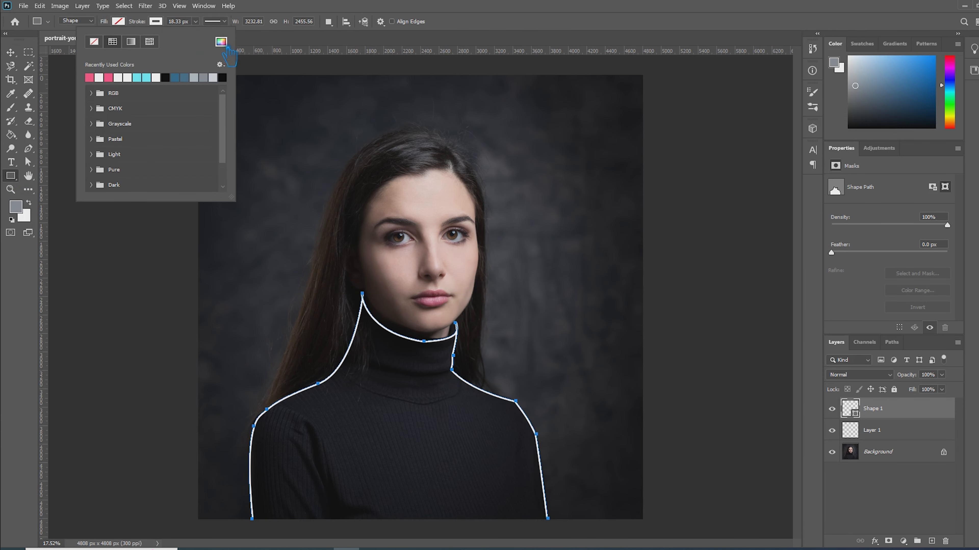
left_click(90, 77)
key("Return")
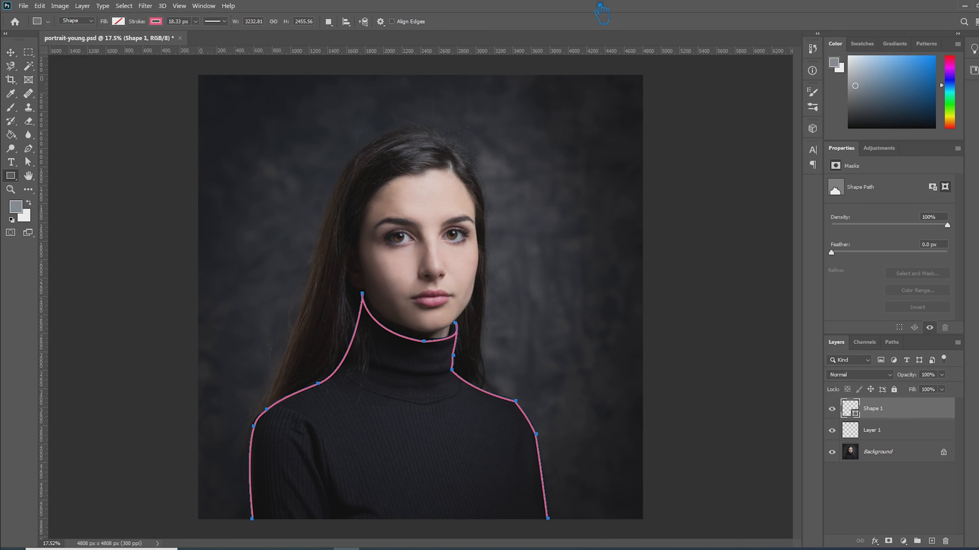
key("v")
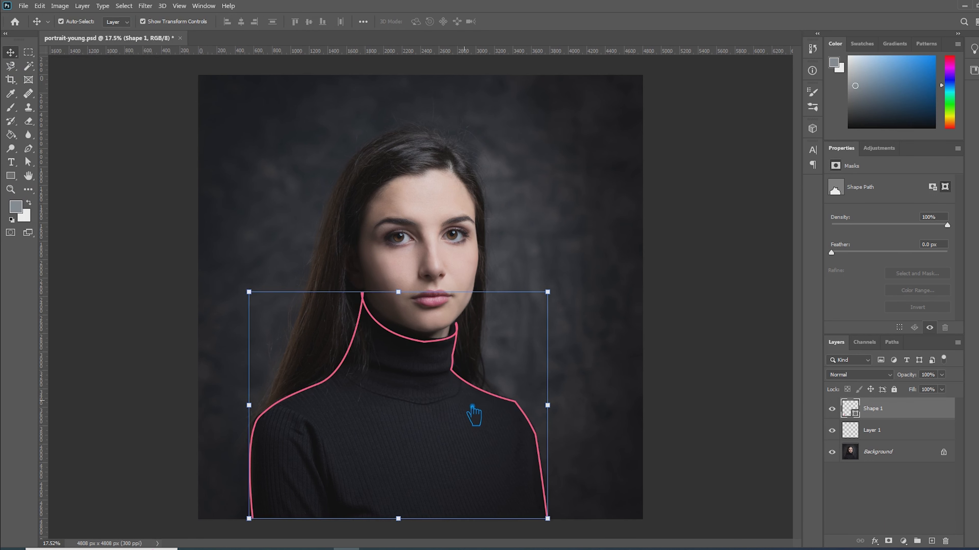
- Duplicate the Shape 1 layer
scroll(471, 407, "up", 1)
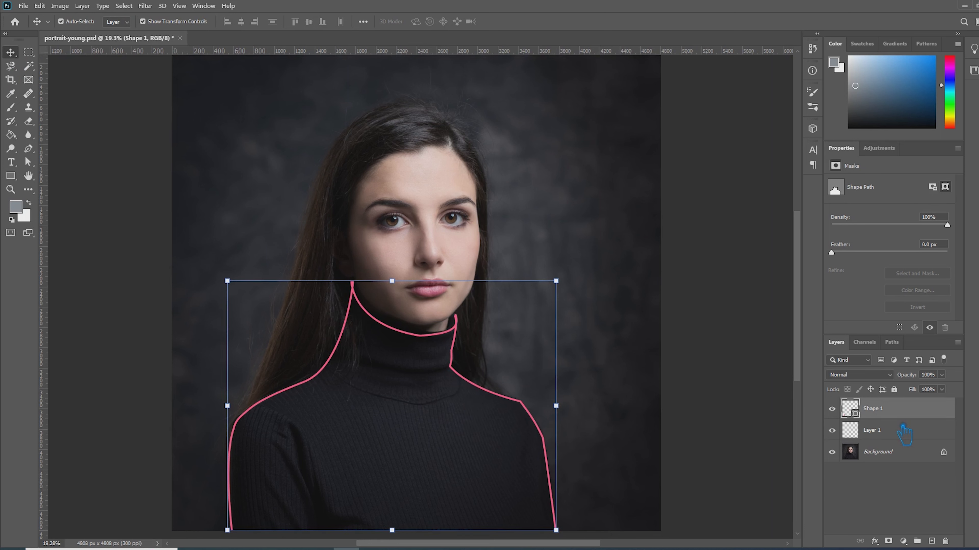
left_click_drag(905, 418, 938, 541)
- Delete Layer 1 and hide the original Shape 1, with Shape 1 copy as the active layer
left_click(881, 454)
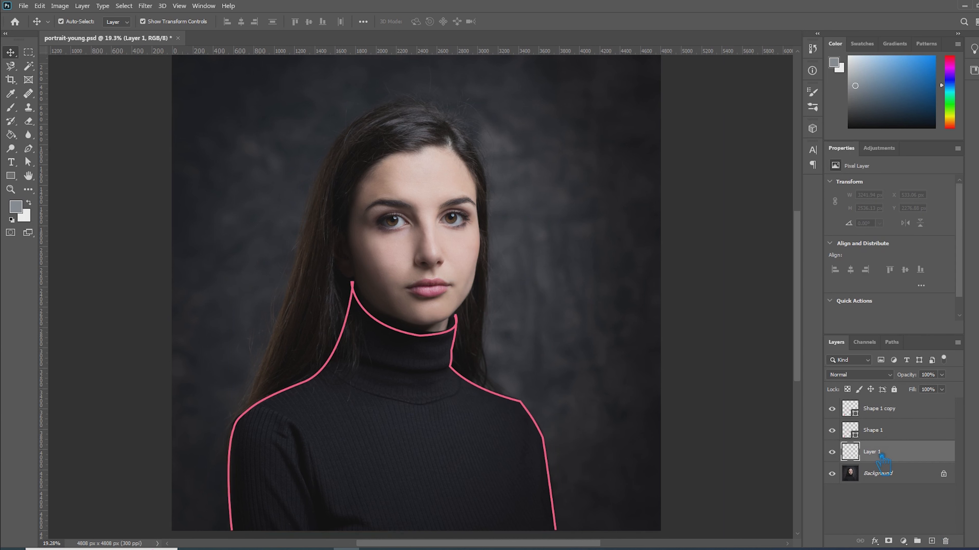
key("Delete")
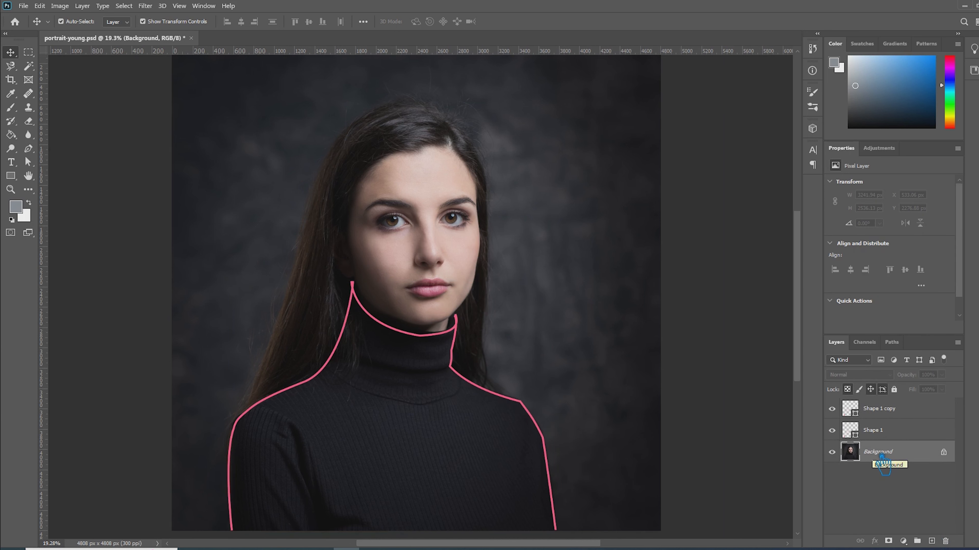
left_click(893, 416)
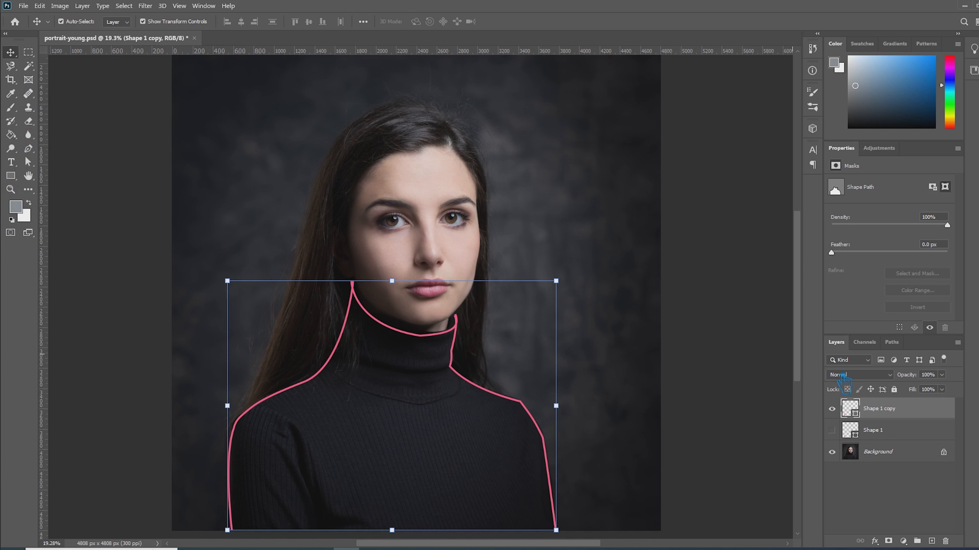
right_click(896, 423)
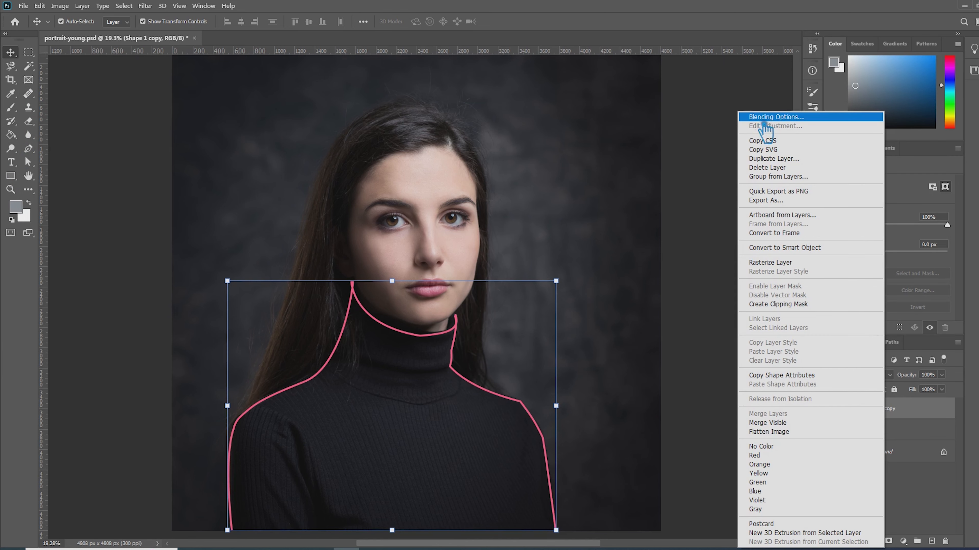
left_click(764, 116)
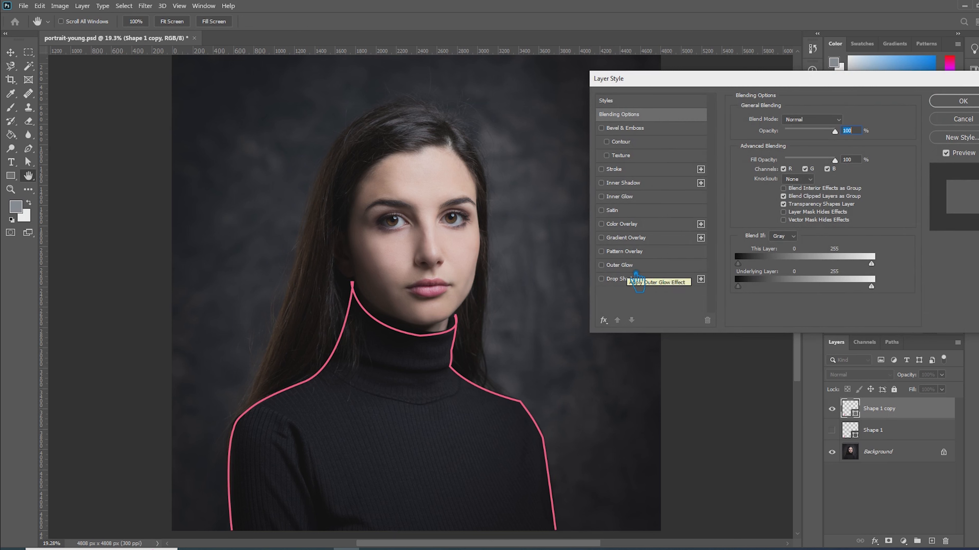
left_click(636, 198)
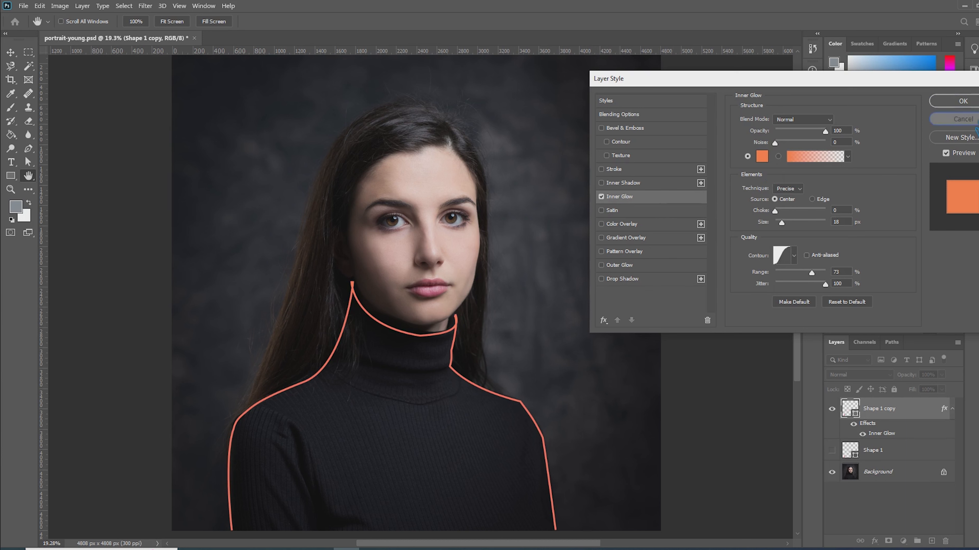
left_click(963, 119)
key("v")
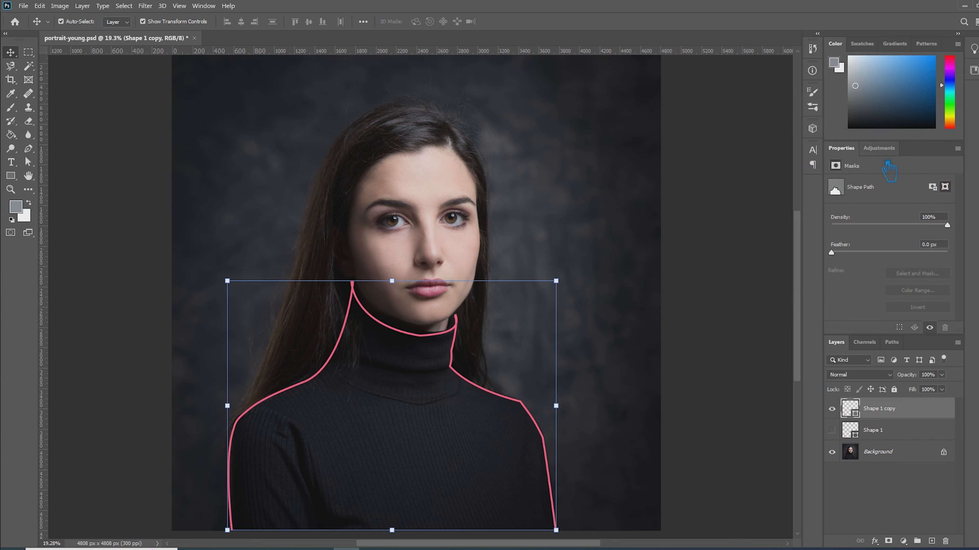
- Copy the hex code of the pink outline colour from the Shape 1 copy layer
double_click(864, 418)
key("ctrl+c")
left_click(859, 120)
- Add an Outer Glow effect to Shape 1 copy and set its colour to the copied pink, ff5983
right_click(892, 418)
left_click(766, 115)
left_click(620, 265)
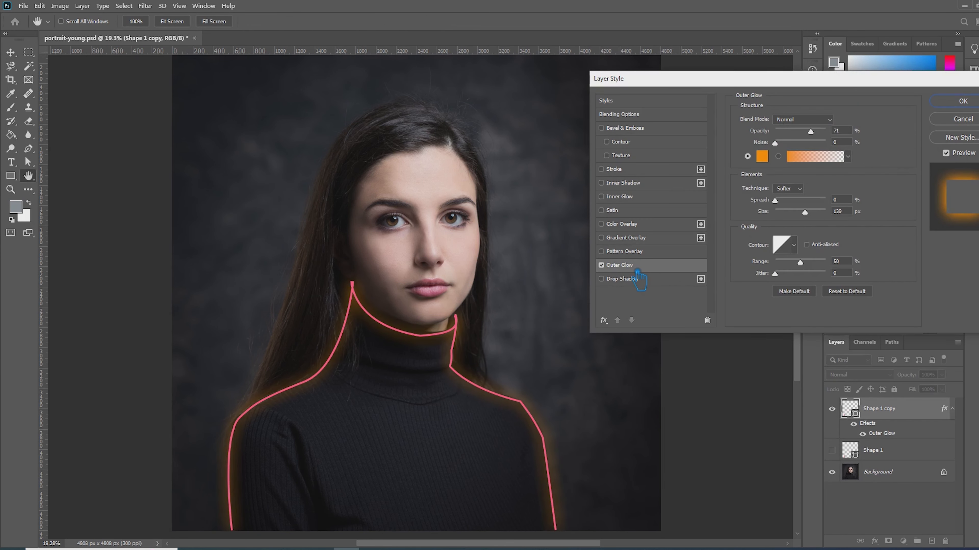
left_click(762, 156)
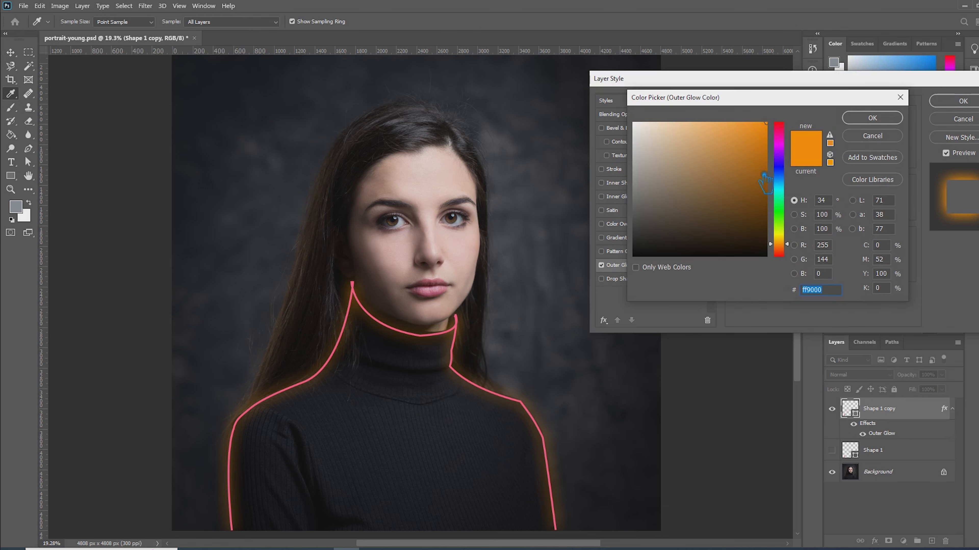
key("ctrl+v")
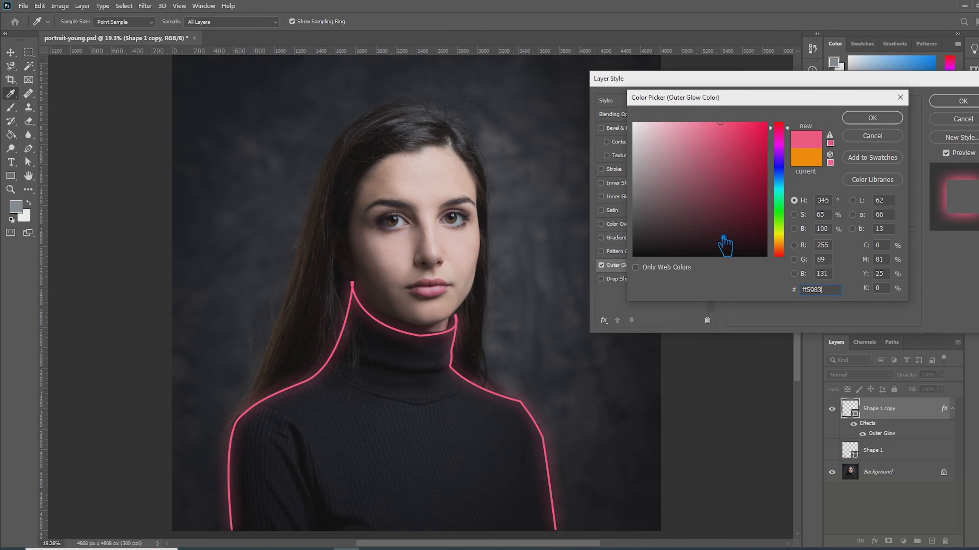
- Shift the outer glow colour to the more saturated pink ff3669 and copy its hex code
left_click(739, 128)
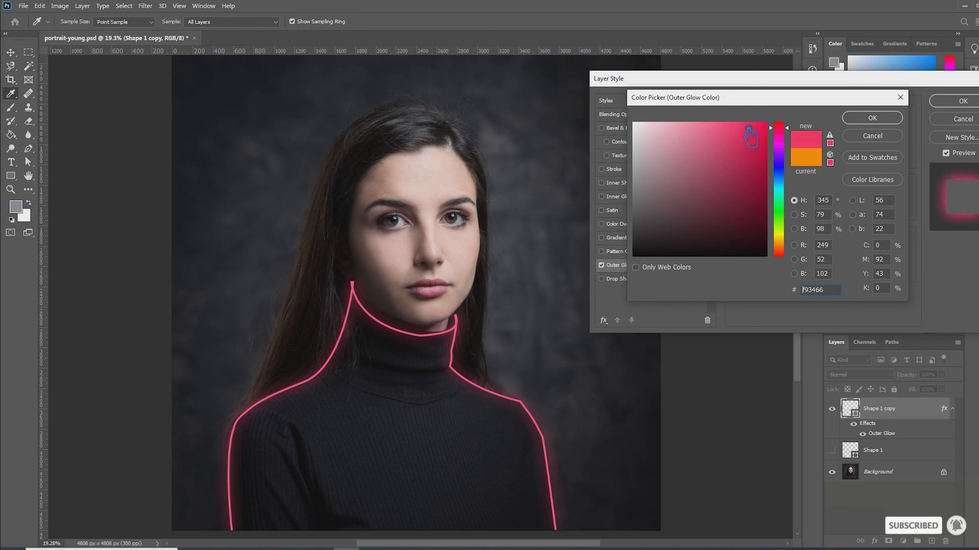
left_click_drag(748, 130, 748, 122)
left_click_drag(829, 287, 802, 294)
key("Return")
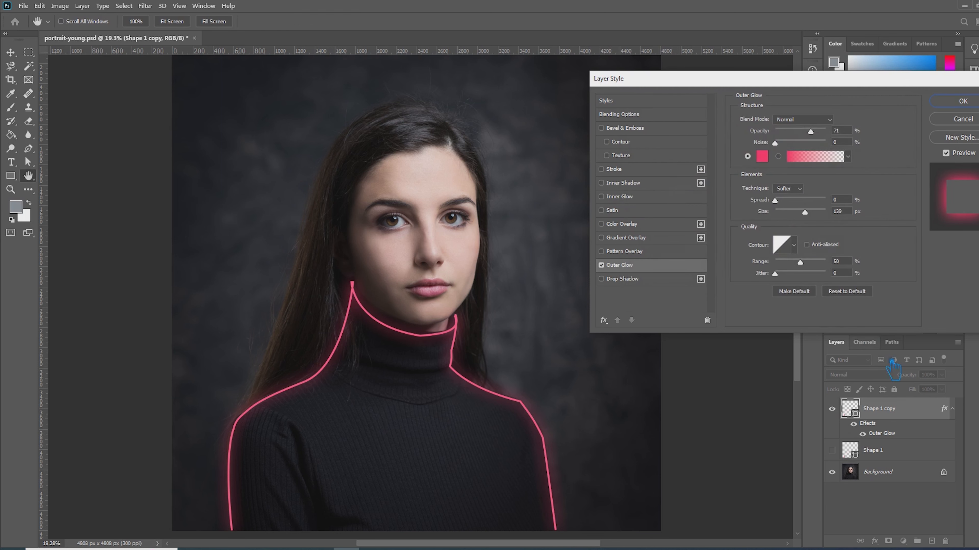
- Set the outer glow's opacity to 100% and its size to 150 px
left_click_drag(821, 134, 868, 134)
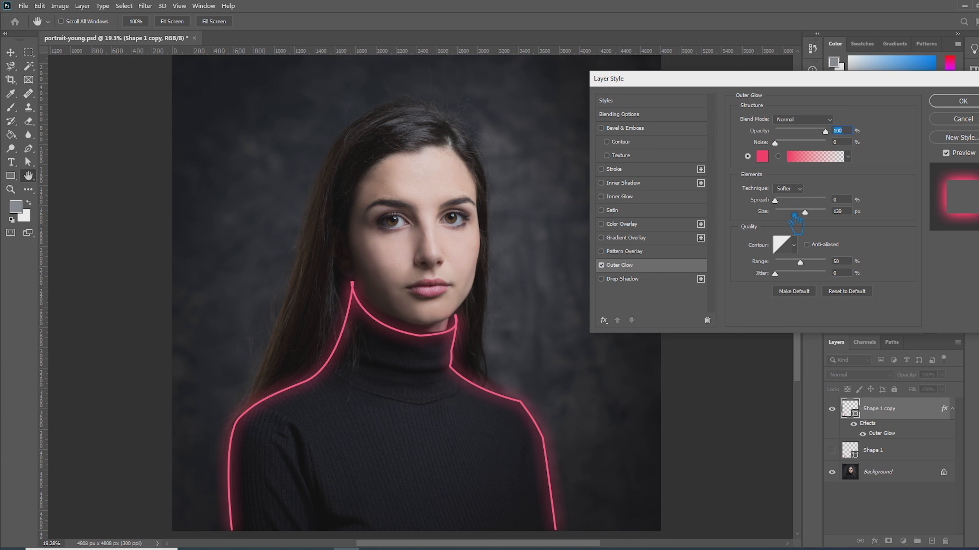
left_click_drag(820, 217, 810, 216)
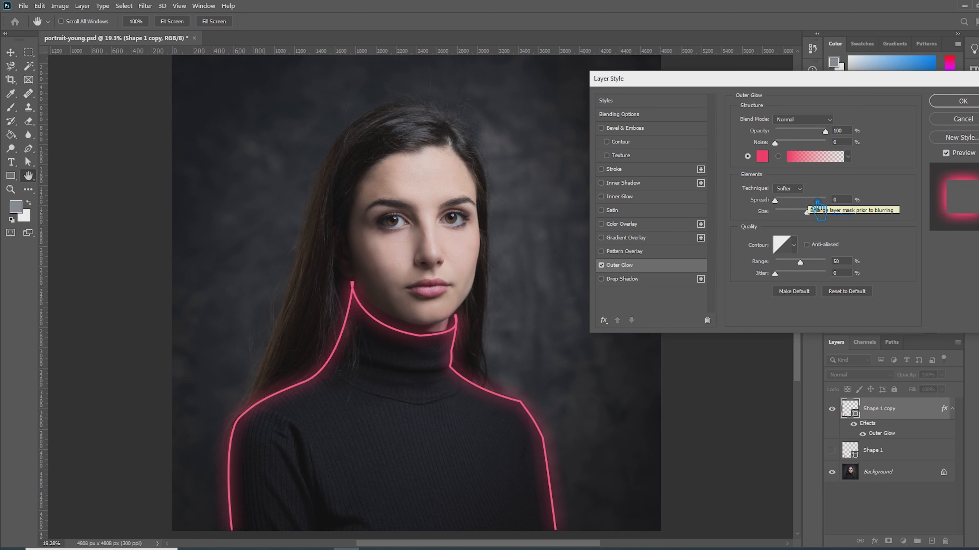
left_click(973, 103)
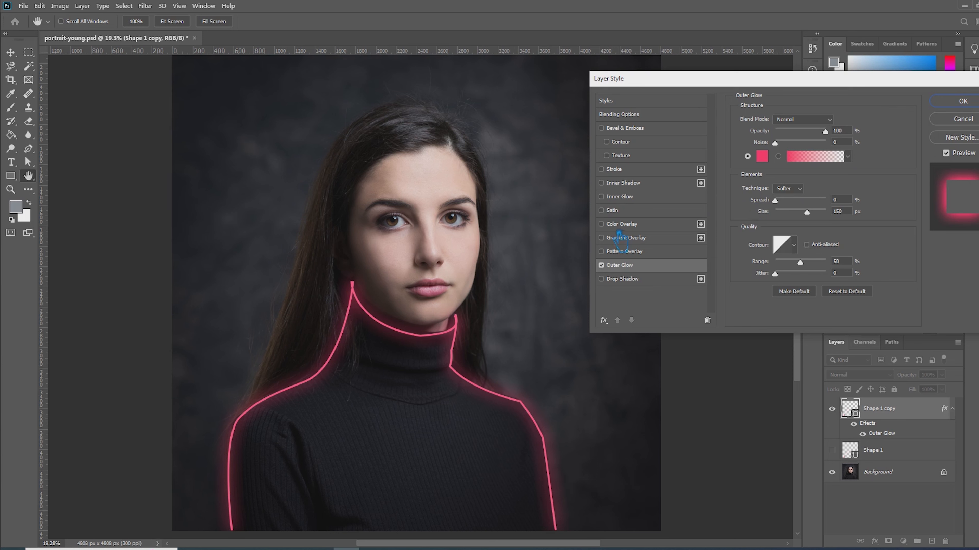
- Add an Inner Glow effect to the outline and set its colour to ff3669
left_click(620, 197)
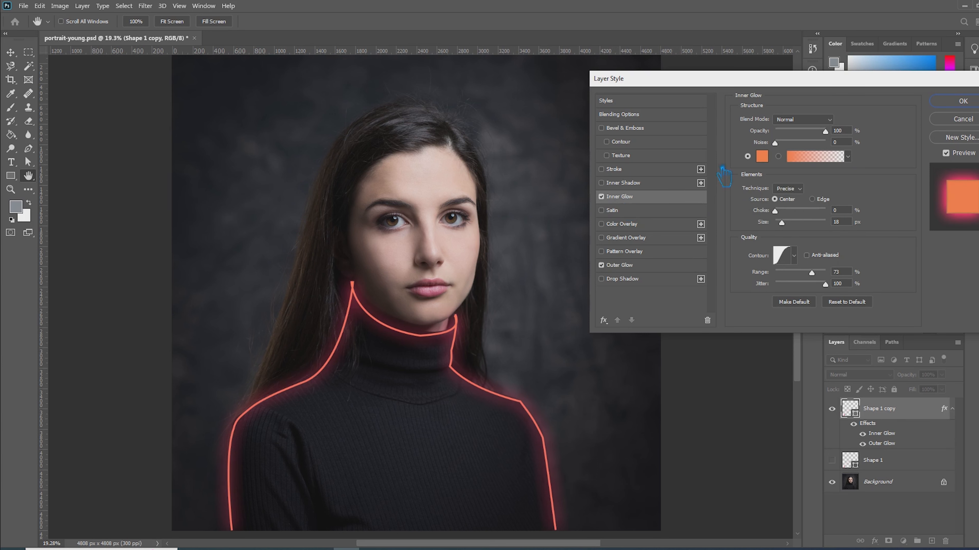
left_click(761, 156)
type("ff3669")
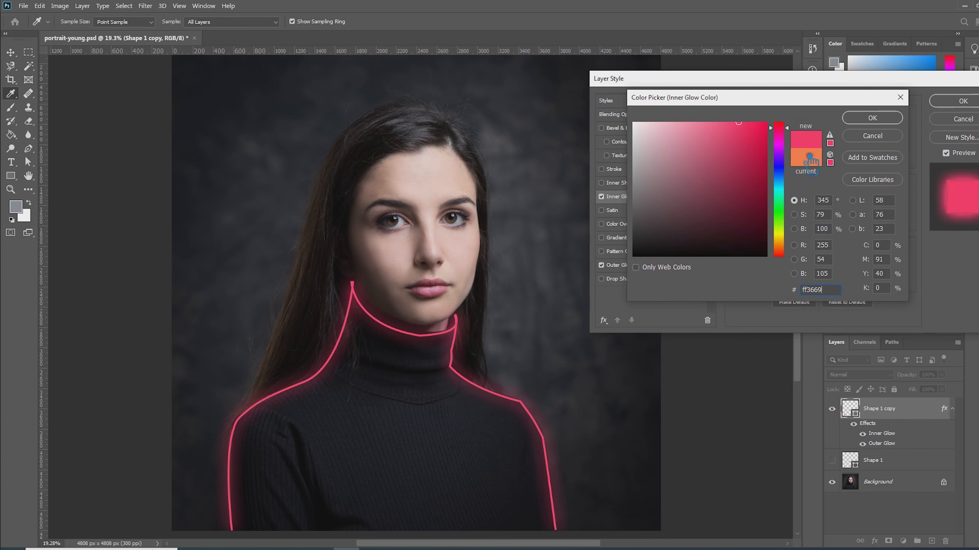
key("ctrl+a")
left_click(901, 119)
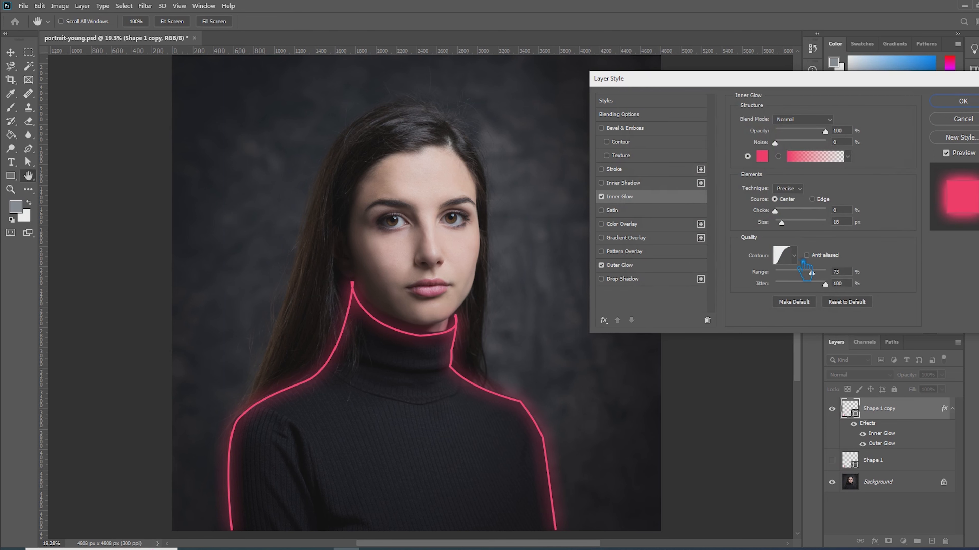
- Try another contour preset for the inner glow and return to the original curve
left_click(796, 258)
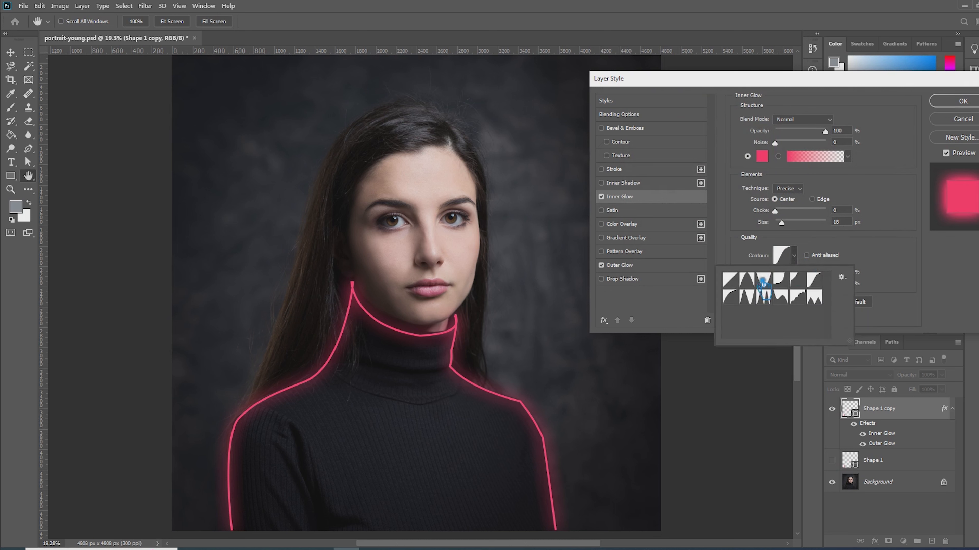
left_click(753, 282)
left_click(820, 284)
- Set the inner glow's size to 21 px and apply the layer style to Shape 1 copy
left_click(790, 233)
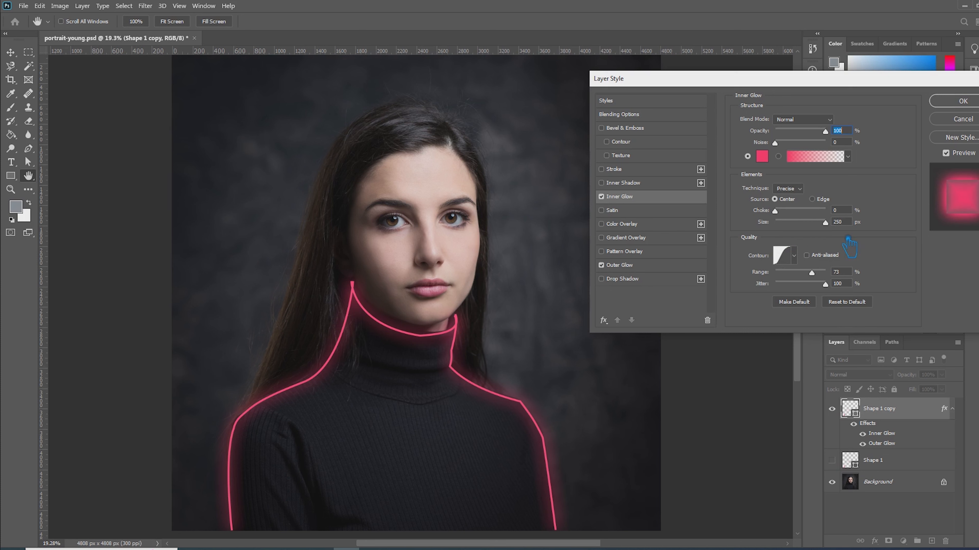
left_click_drag(806, 232, 806, 231)
left_click_drag(796, 224, 795, 224)
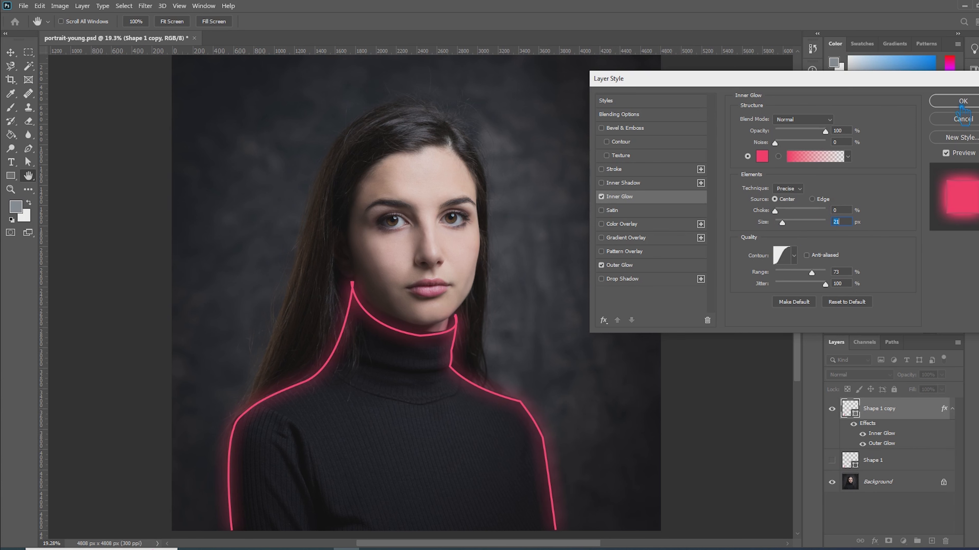
left_click(953, 102)
- Activate the Brush tool and choose the Soft Round Pressure Opacity preset from General Brushes
scroll(312, 437, "up", 2)
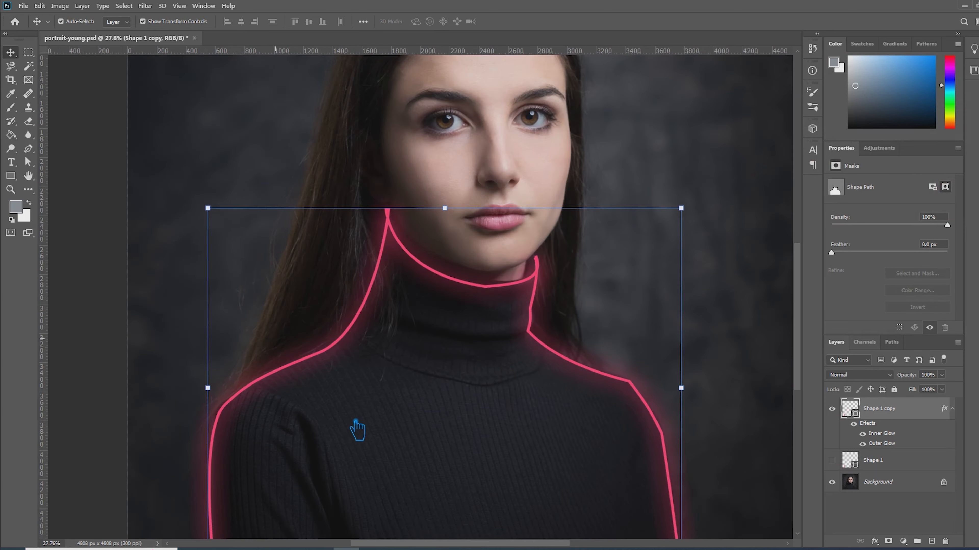
left_click(11, 107)
left_click(77, 22)
left_click(77, 22)
left_click(77, 22)
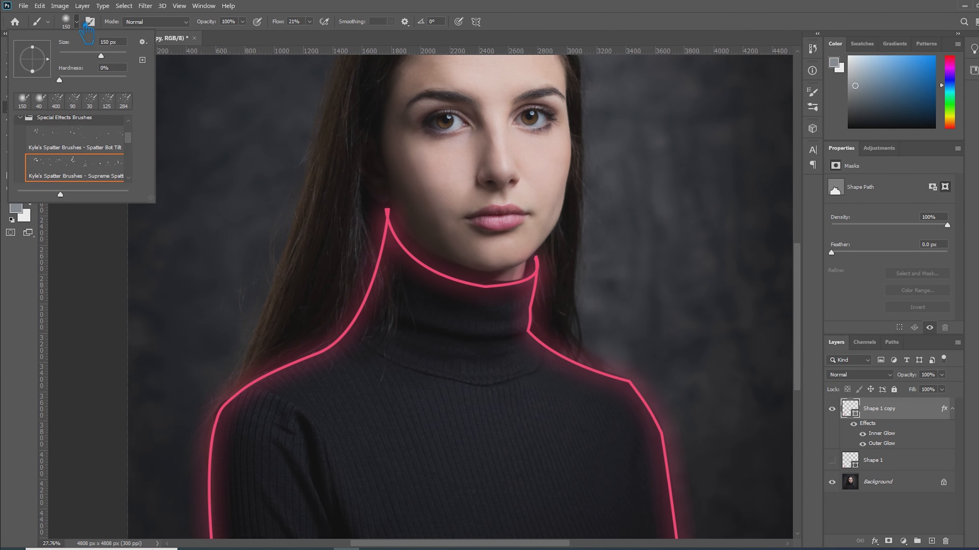
scroll(130, 163, "up", 2)
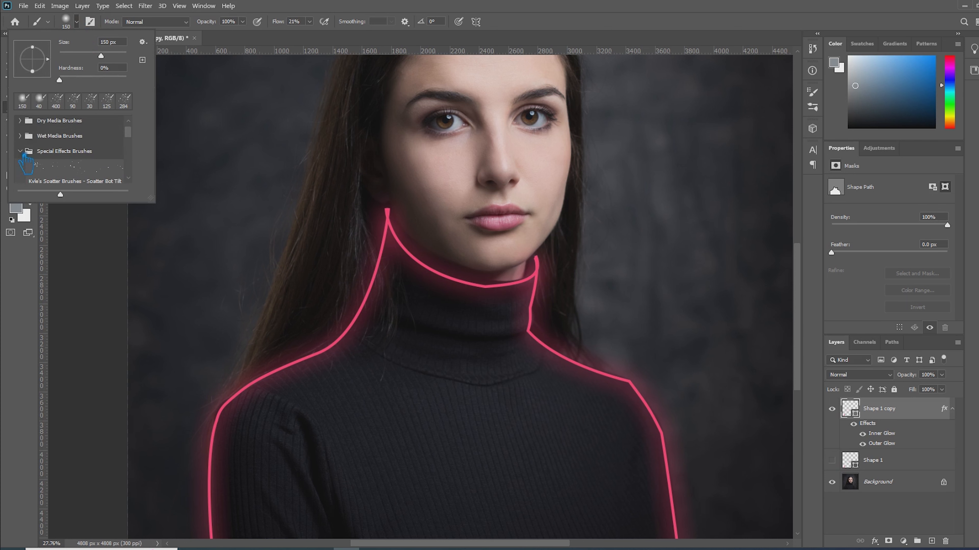
left_click(20, 152)
scroll(30, 139, "up", 2)
left_click(31, 126)
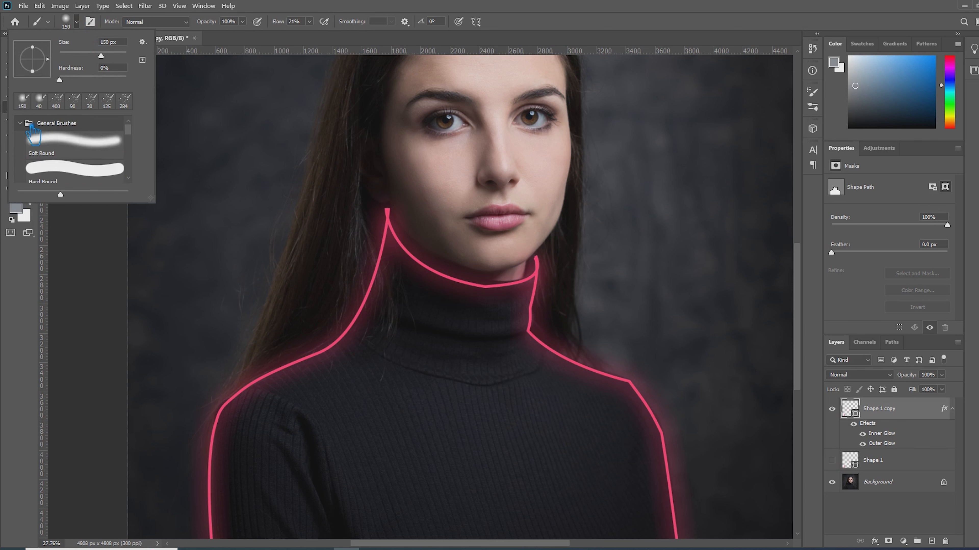
scroll(93, 154, "down", 4)
scroll(93, 158, "down", 2)
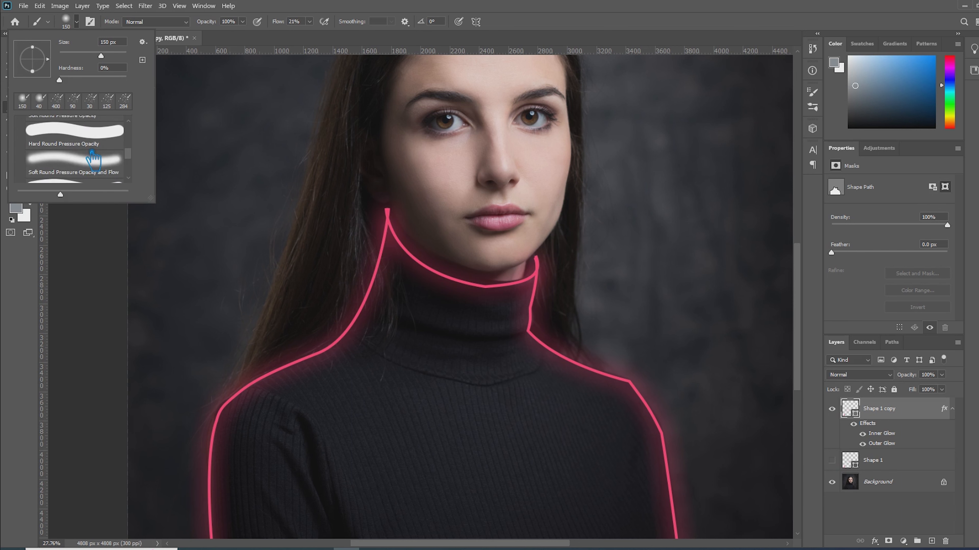
scroll(92, 170, "up", 1)
left_click(94, 158)
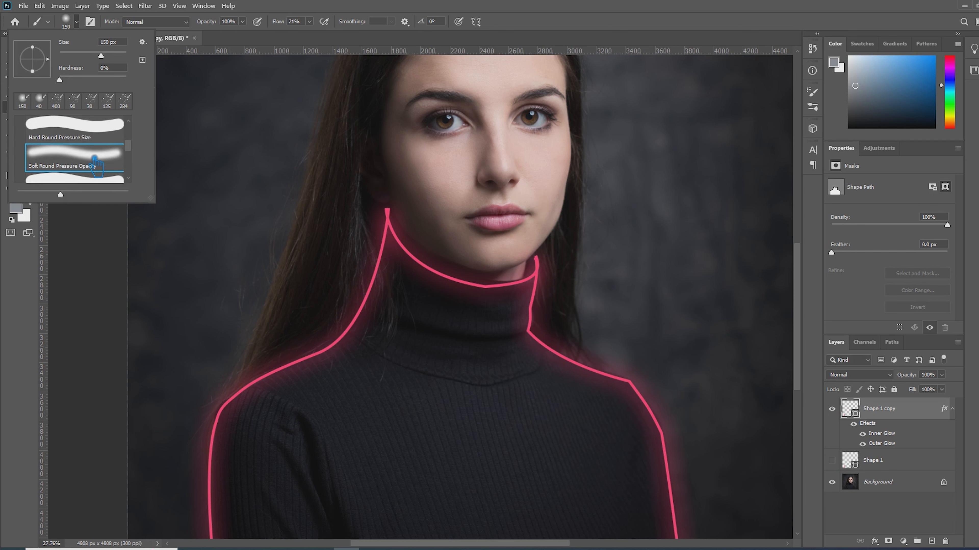
double_click(94, 162)
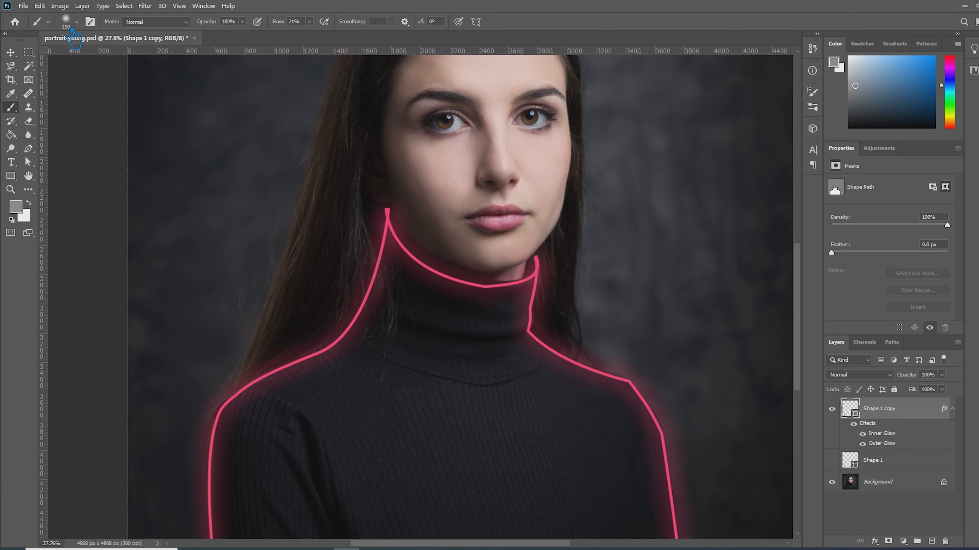
left_click(84, 23)
scroll(106, 145, "down", 4)
- Add a new layer above Shape 1 copy and set the foreground colour to the copied neon pink
left_click(932, 541)
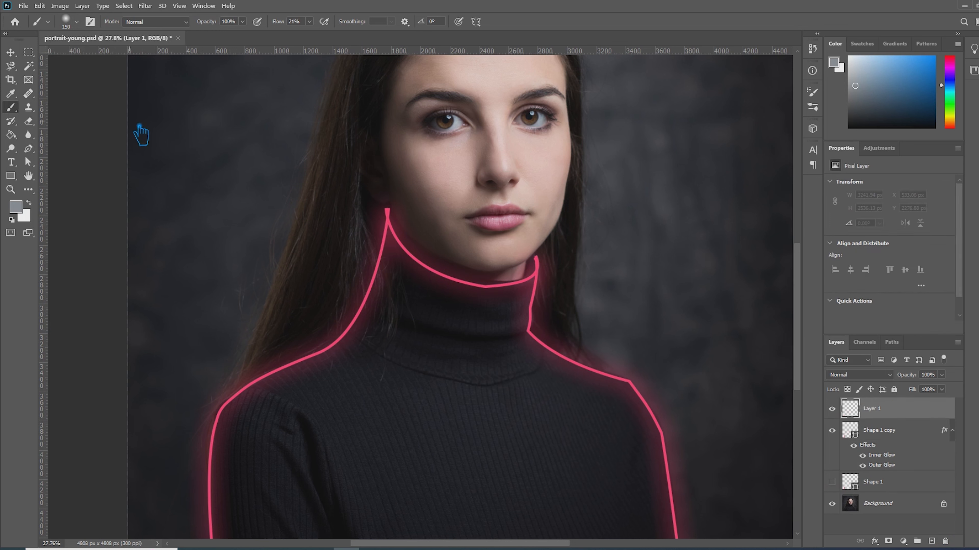
left_click(27, 214)
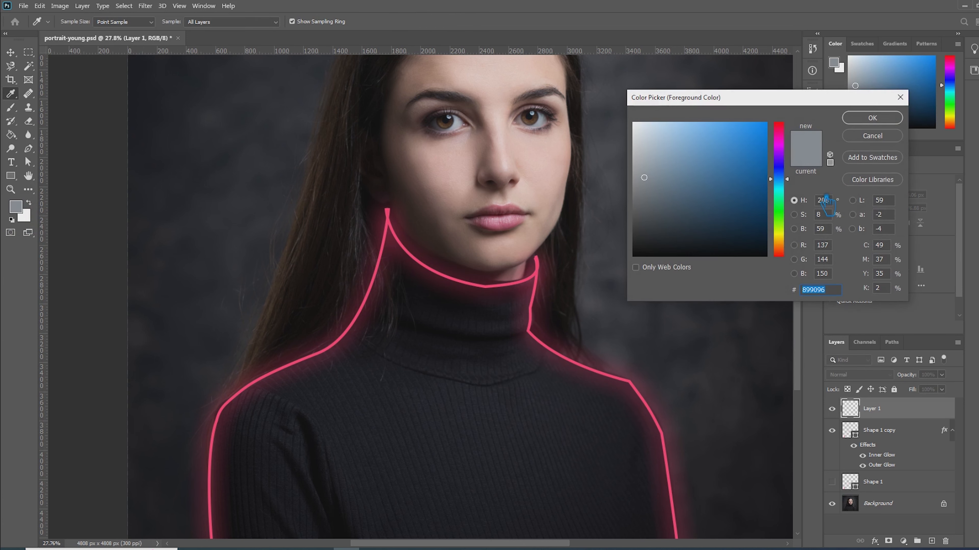
key("ctrl+v")
left_click(880, 118)
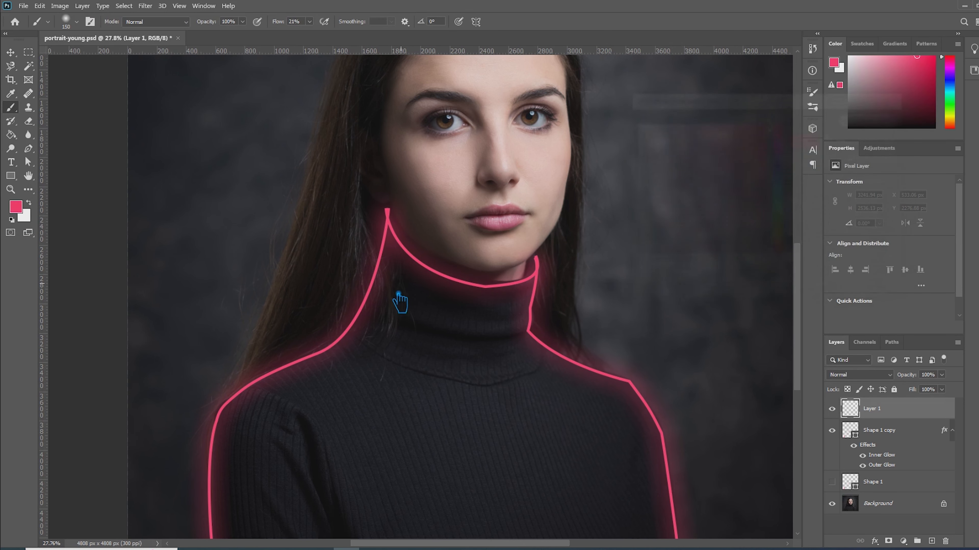
- Try a pink stroke inside the outline at the neck, and lower the brush to 31% opacity and 34% flow
left_click_drag(393, 244, 386, 308)
key("ctrl+z")
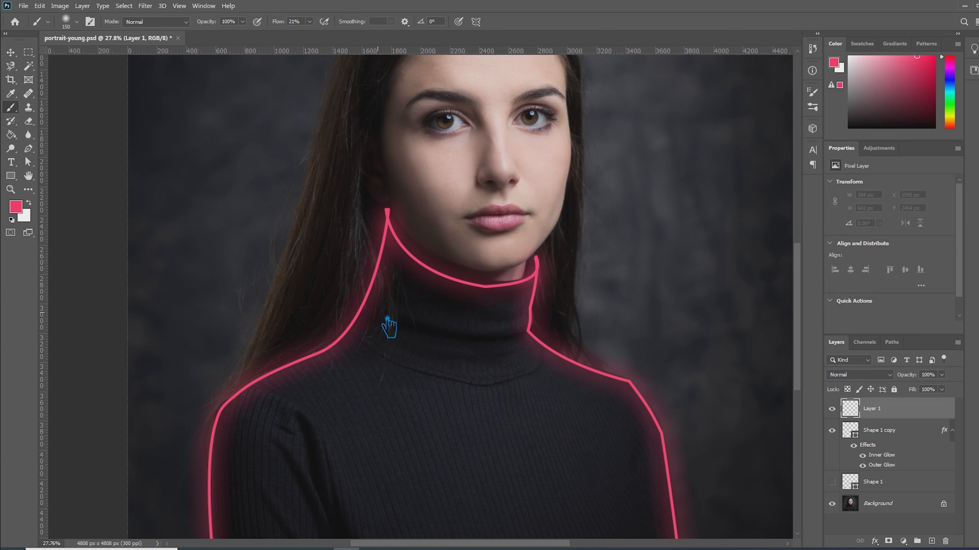
left_click(242, 21)
left_click_drag(245, 33, 216, 40)
left_click_drag(309, 22, 327, 39)
- Enlarge the brush to 600 px and set both its opacity and flow to 20%
key("bracketright")
mouse_move(407, 280)
left_mouse_down()
mouse_move(382, 356)
mouse_move(288, 411)
mouse_move(253, 466)
mouse_move(243, 526)
left_mouse_up()
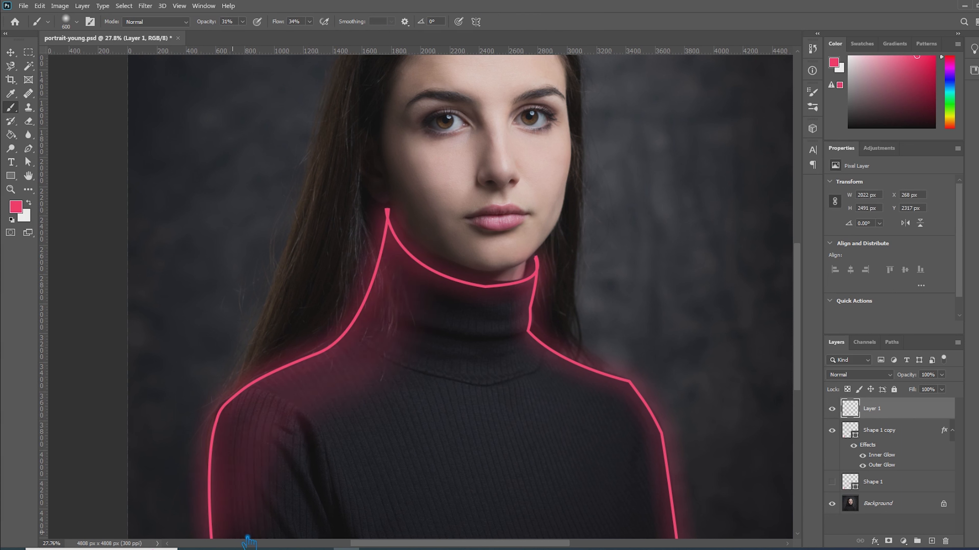
key("ctrl+z")
left_click(227, 22)
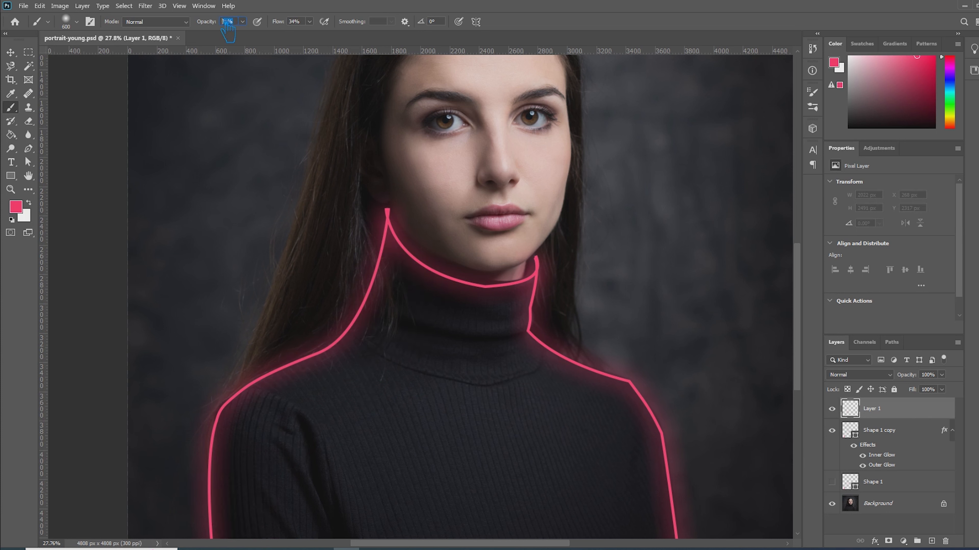
type("20")
key("Tab")
type("20")
- Paint a soft pink glow on the sweater along the collar, both shoulders and sleeves, and beside the face
left_click(398, 285)
mouse_move(298, 407)
left_mouse_down()
mouse_move(249, 507)
mouse_move(247, 535)
left_mouse_up()
mouse_move(504, 324)
left_mouse_down()
mouse_move(552, 390)
mouse_move(628, 431)
mouse_move(667, 528)
mouse_move(645, 472)
mouse_move(604, 402)
mouse_move(588, 395)
mouse_move(651, 441)
left_mouse_up()
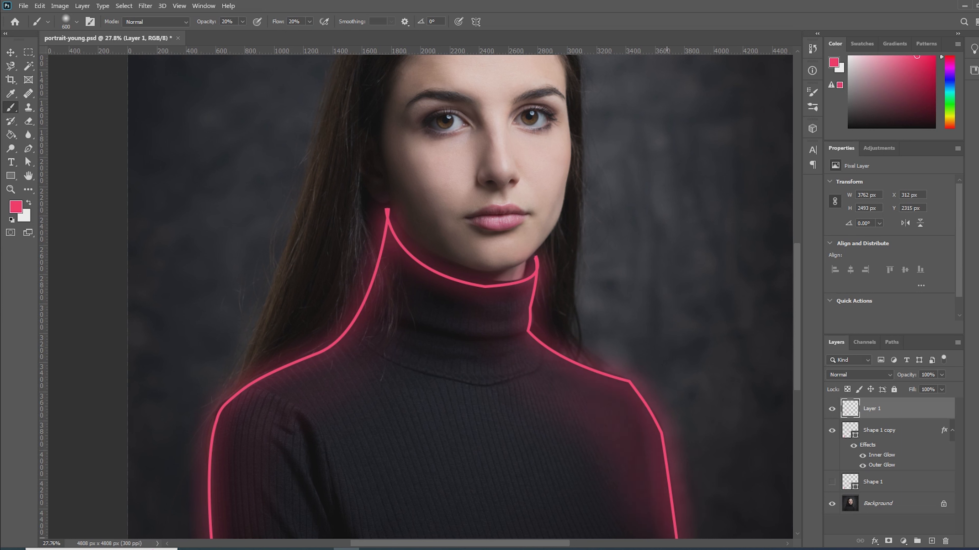
mouse_move(642, 531)
left_mouse_down()
mouse_move(498, 381)
mouse_move(409, 311)
mouse_move(490, 331)
mouse_move(545, 376)
mouse_move(623, 511)
mouse_move(435, 381)
mouse_move(420, 292)
mouse_move(386, 381)
mouse_move(306, 469)
mouse_move(300, 548)
left_mouse_up()
scroll(349, 400, "up", 3)
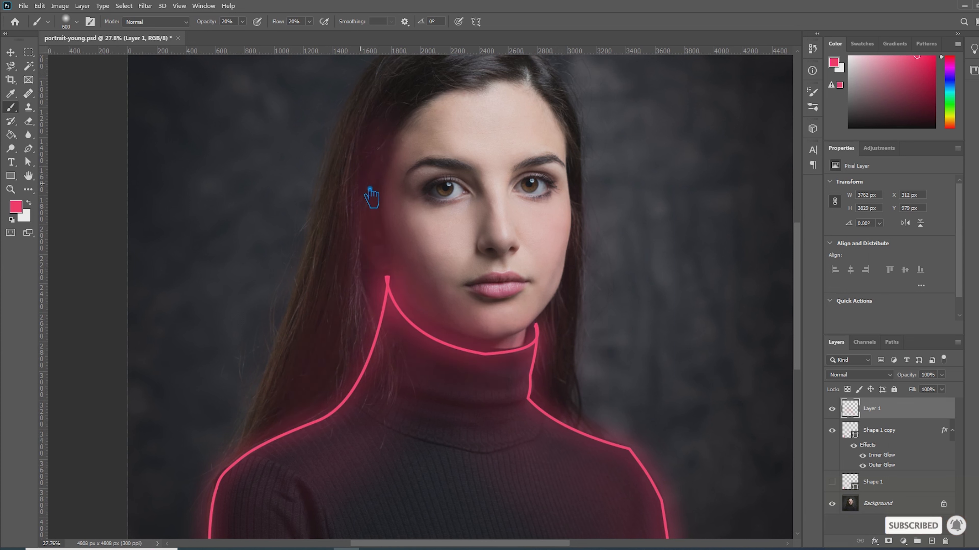
- Build up the pink glow with more strokes along the neck and down both sides of the outline
mouse_move(378, 262)
left_mouse_down()
mouse_move(310, 404)
mouse_move(332, 395)
mouse_move(312, 442)
mouse_move(397, 283)
left_mouse_up()
mouse_move(372, 331)
left_mouse_down()
mouse_move(269, 463)
mouse_move(269, 525)
left_mouse_up()
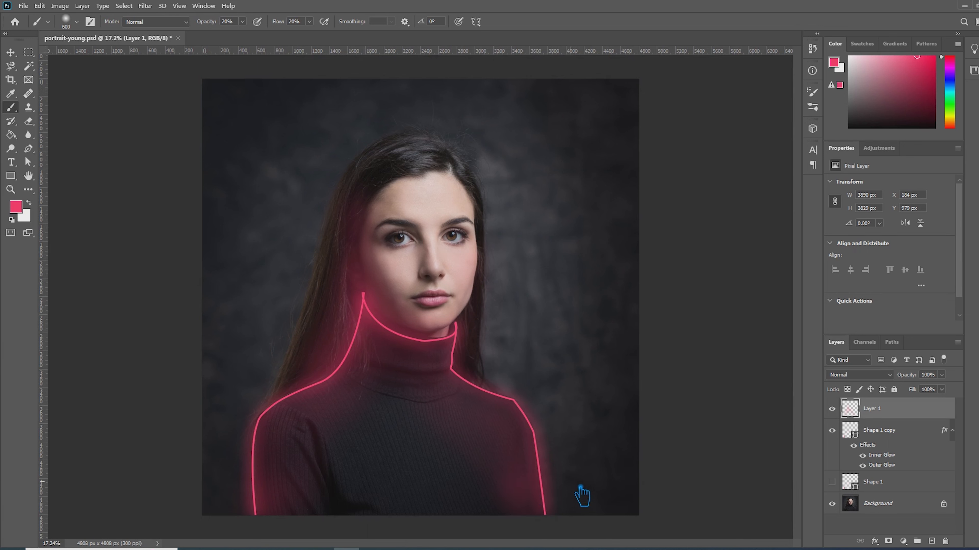
key("[")
mouse_move(379, 304)
left_mouse_down()
mouse_move(327, 393)
mouse_move(274, 442)
mouse_move(270, 528)
left_mouse_up()
mouse_move(458, 343)
left_mouse_down()
mouse_move(532, 448)
mouse_move(546, 526)
left_mouse_up()
- Enlarge the brush to 1800 px and tint the sweater's chest with soft pink
key("]")
key("]")
key("]")
key("]")
key("]")
key("]")
key("]")
key("]")
key("]")
mouse_move(458, 460)
left_mouse_down()
mouse_move(383, 459)
mouse_move(493, 489)
left_mouse_up()
left_click(904, 506)
left_click(903, 541)
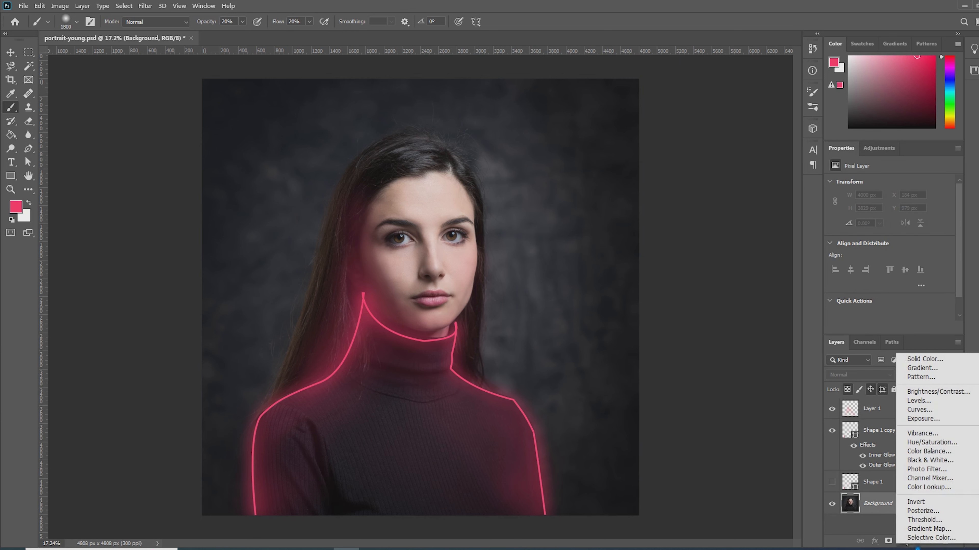
left_click(950, 400)
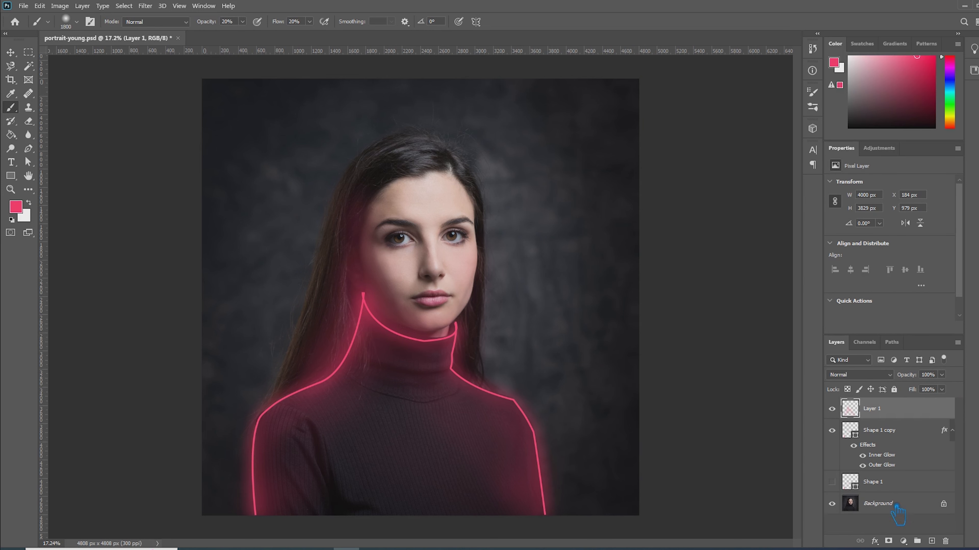
- Add a new layer directly above Background and set the foreground colour to dark red 5b1627
left_click(896, 506)
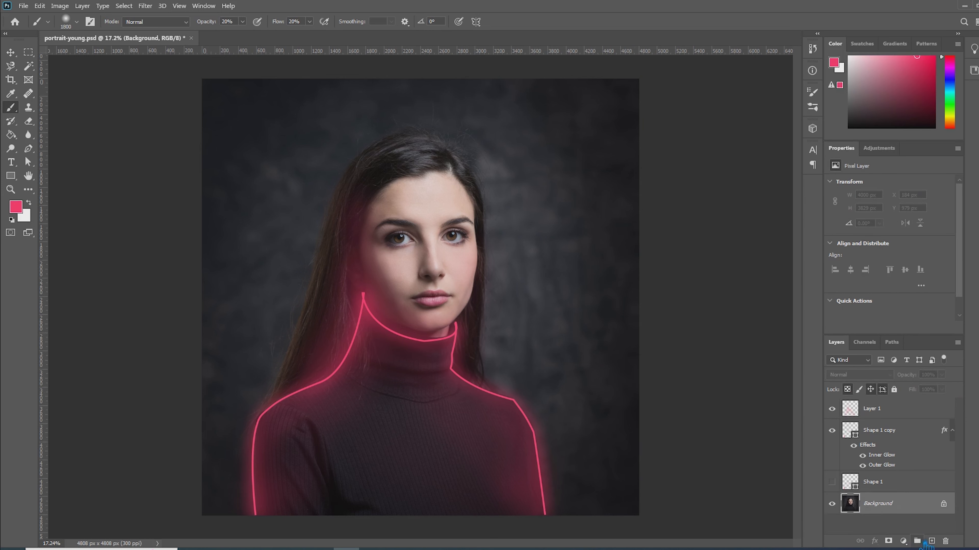
left_click(932, 540)
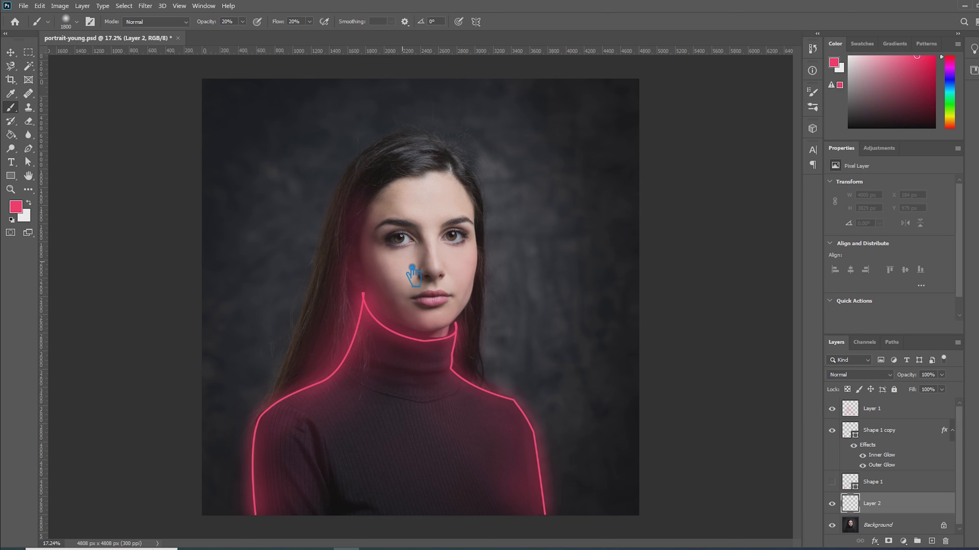
scroll(410, 270, "up", 1)
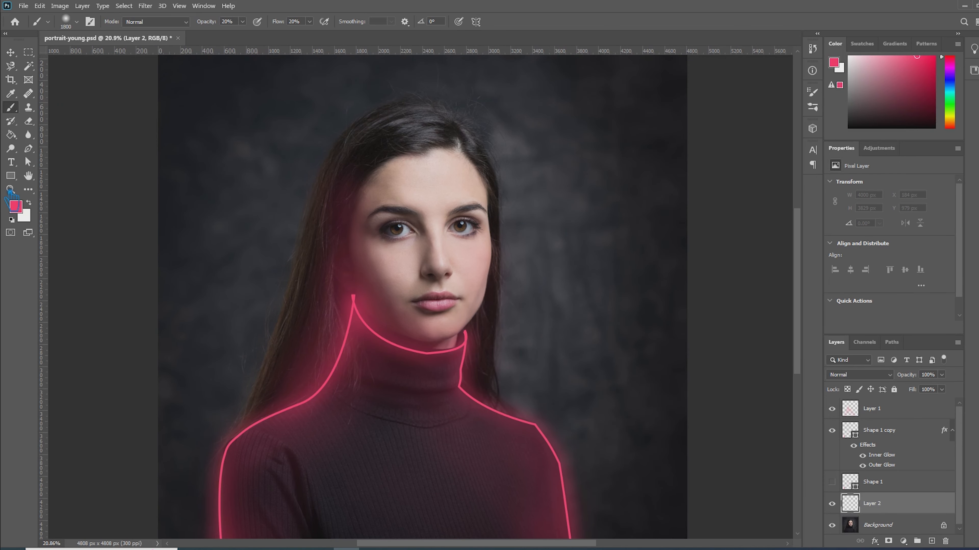
left_click(25, 214)
left_click_drag(752, 231, 735, 209)
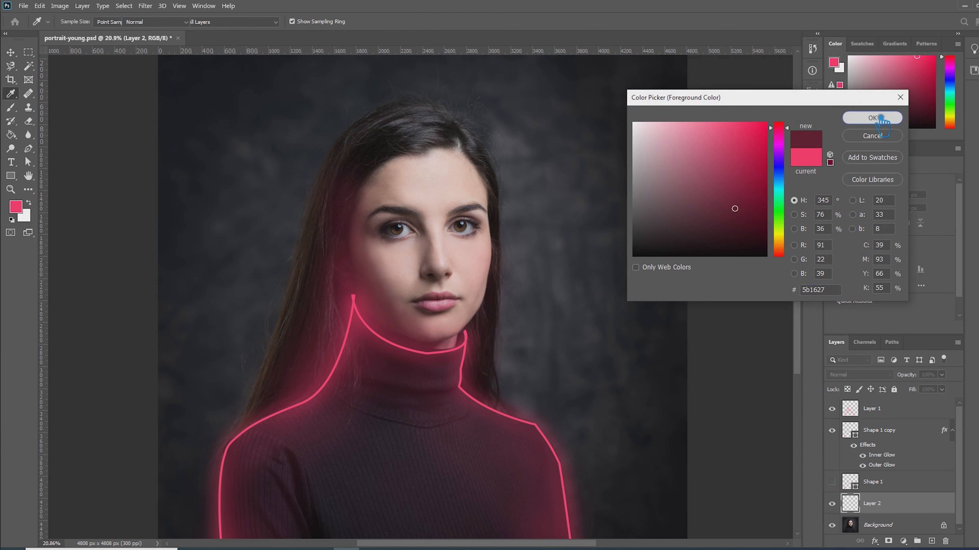
left_click(872, 118)
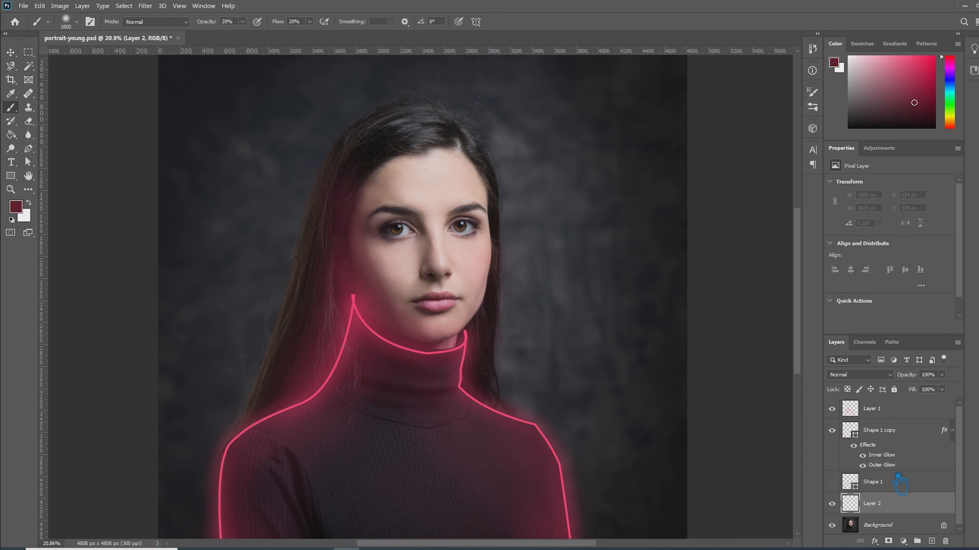
- Enlarge the brush to 2000 px and paint a dark red haze over the face and the backdrop beside it
key("bracketright")
key("bracketright")
key("bracketright")
key("bracketright")
key("bracketright")
key("bracketright")
key("bracketright")
key("bracketright")
mouse_move(461, 283)
left_mouse_down()
mouse_move(475, 252)
mouse_move(471, 268)
mouse_move(464, 254)
mouse_move(488, 241)
mouse_move(382, 293)
mouse_move(417, 233)
mouse_move(510, 363)
mouse_move(553, 373)
mouse_move(385, 361)
mouse_move(578, 333)
left_mouse_up()
- Add a layer mask to Layer 2 and paint black on it with a 1600 px brush to reduce the haze beside the face
left_click(888, 541)
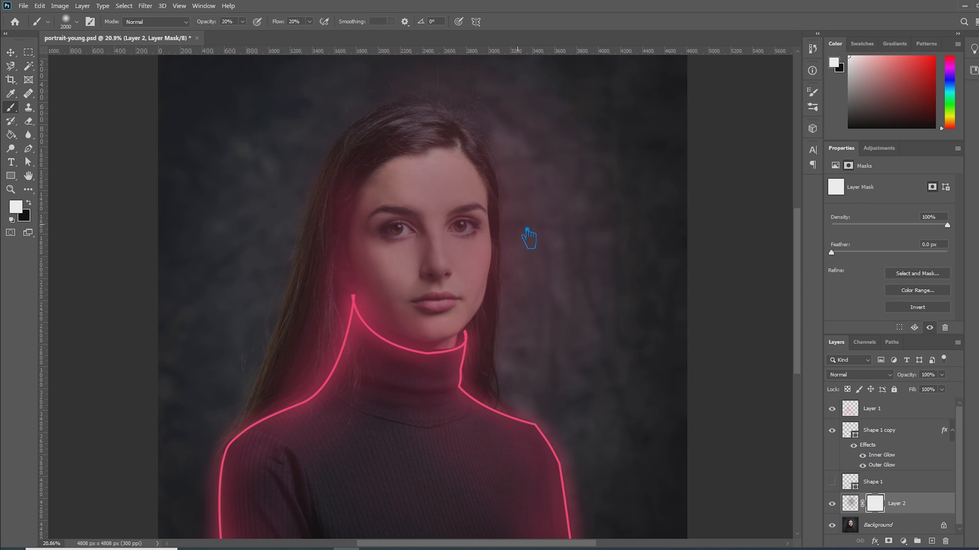
left_click(11, 219)
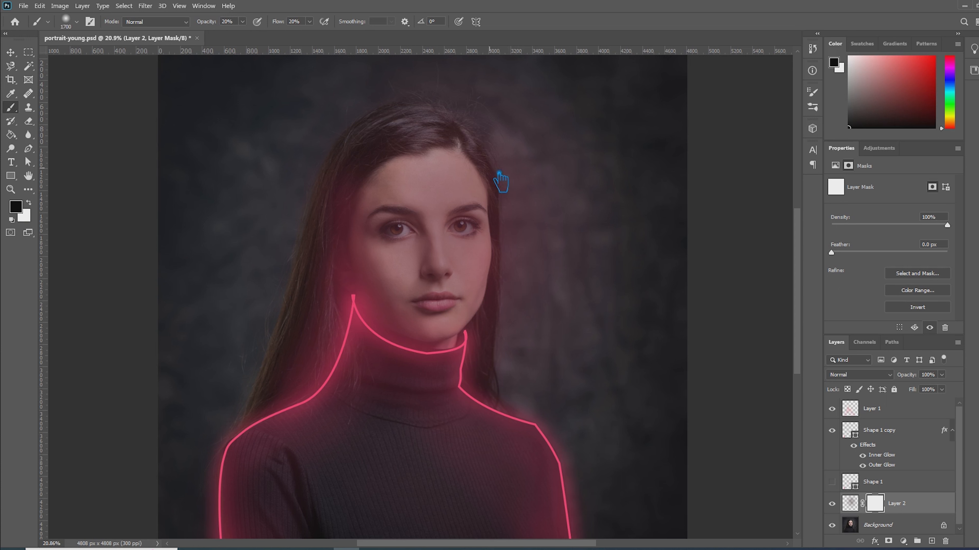
left_click(496, 297)
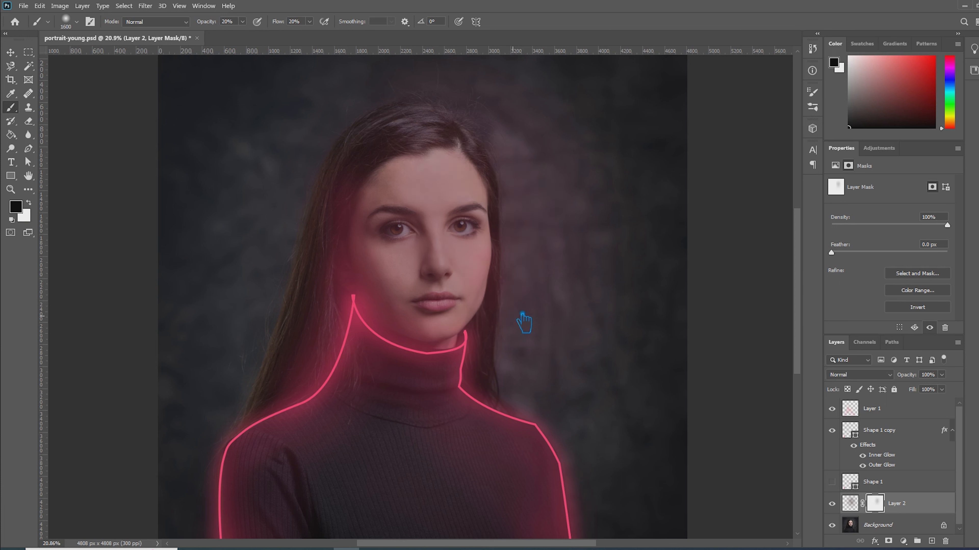
mouse_move(496, 323)
left_mouse_down()
mouse_move(488, 140)
mouse_move(507, 322)
left_mouse_up()
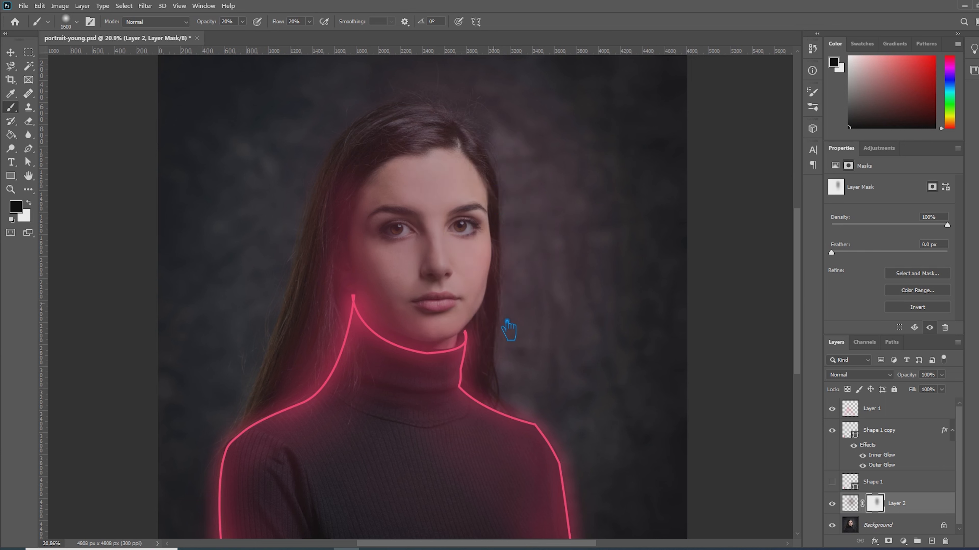
- Select Layer 1 and sample the bright pink of the neon line as the brush colour
left_click(856, 414)
left_click(437, 307, "alt")
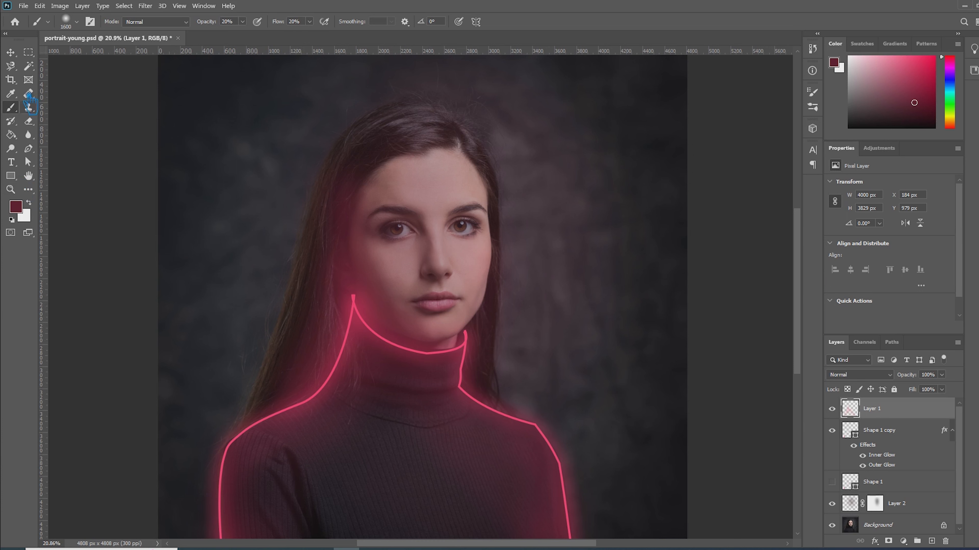
left_click(11, 93)
left_click(357, 333)
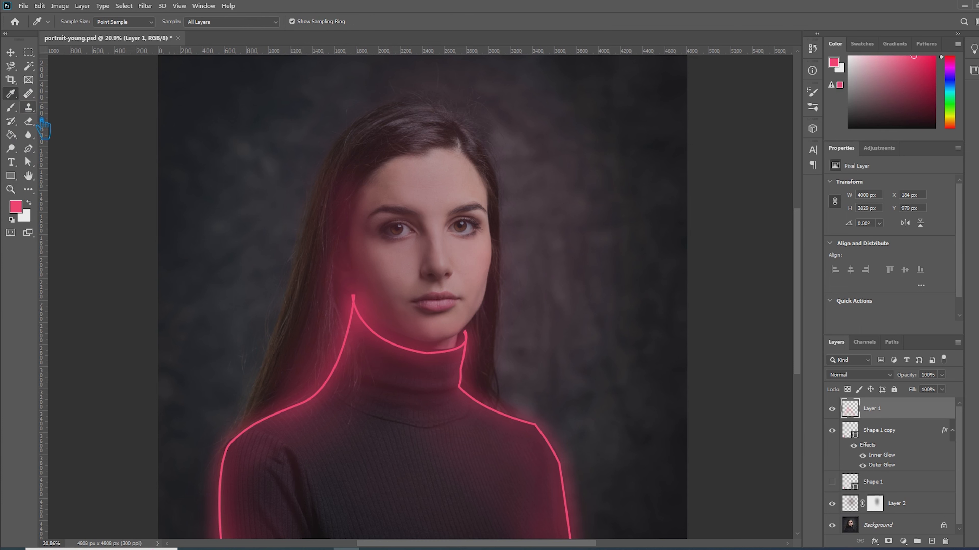
left_click(10, 109)
- Reduce the brush to 200 px and paint a brighter pink glow along the cheek edge, jaw and neck
key("bracketleft")
key("bracketleft")
key("bracketleft")
key("bracketleft")
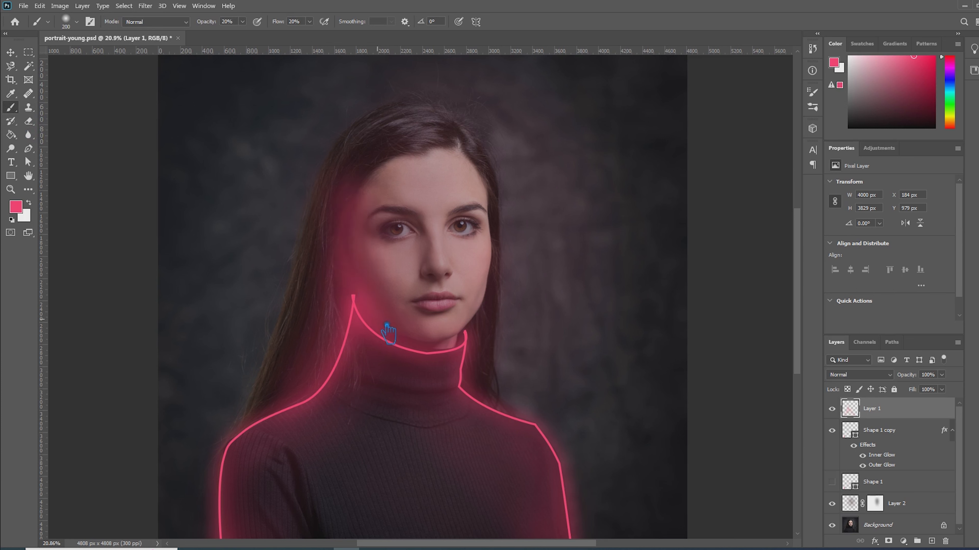
scroll(372, 313, "up", 2)
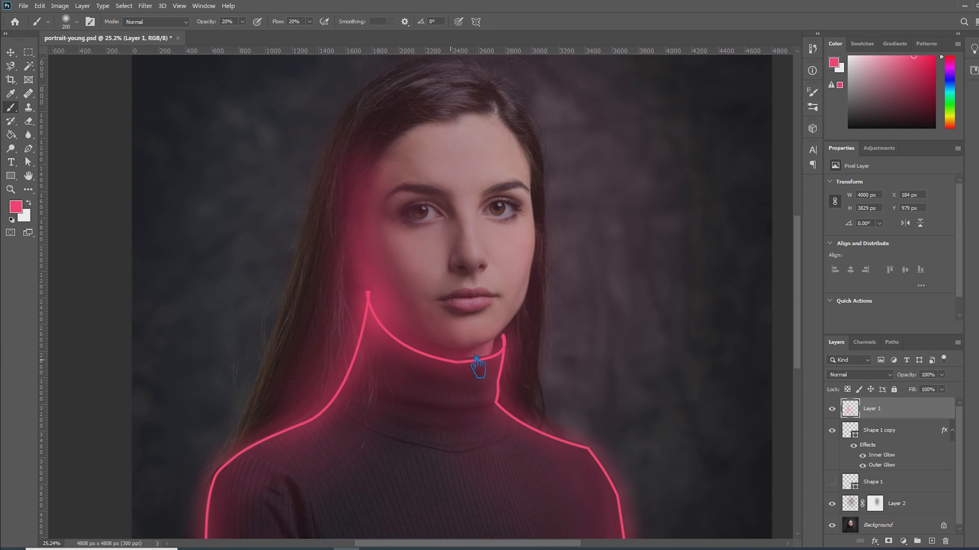
- Set the foreground colour to ba2c50 and paint a soft reflection under the chin and around the collar
left_click(15, 206)
left_click(736, 158)
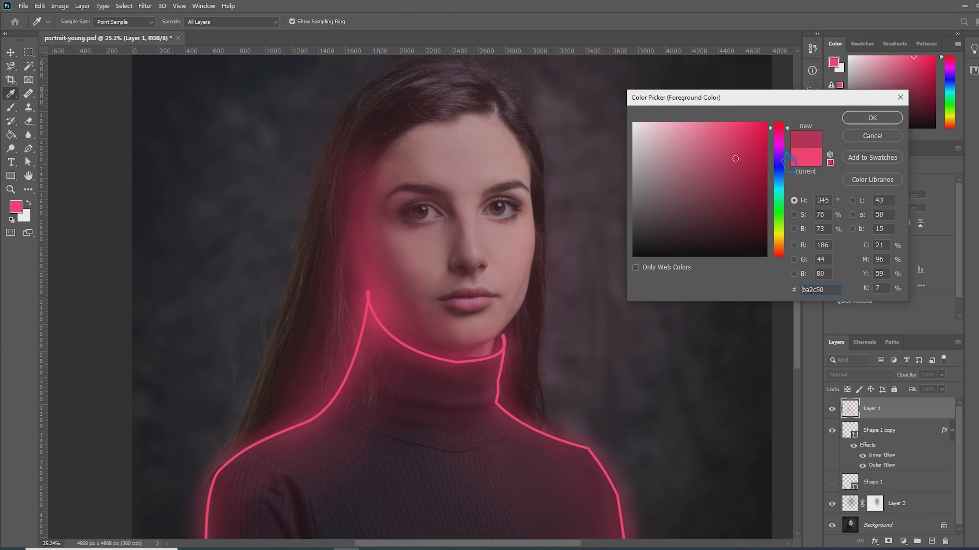
left_click(872, 117)
key("b")
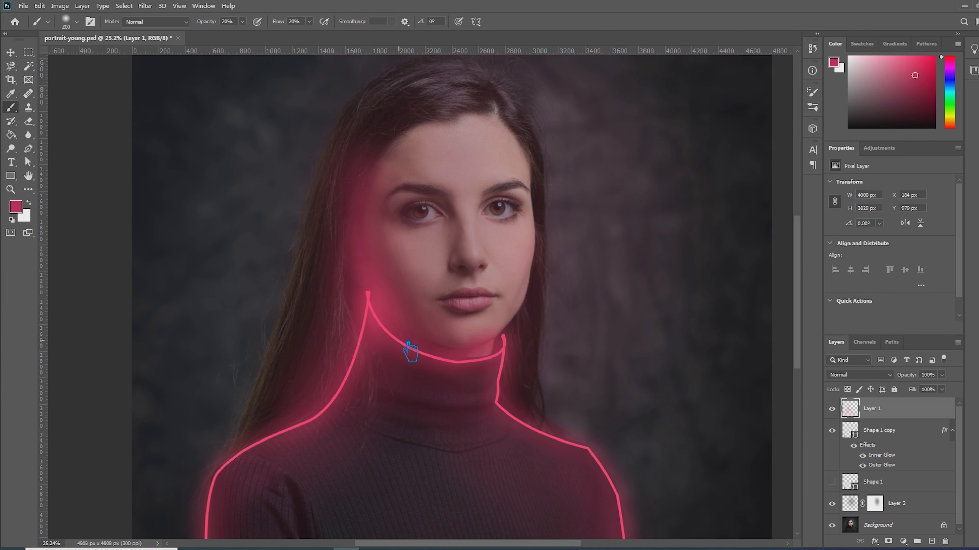
scroll(349, 470, "down", 3)
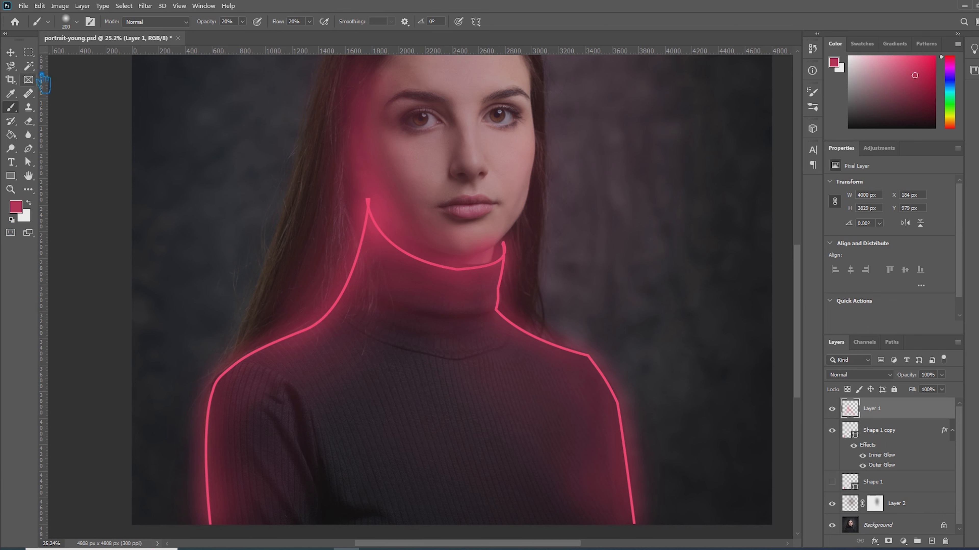
left_click(16, 58)
scroll(651, 305, "down", 3)
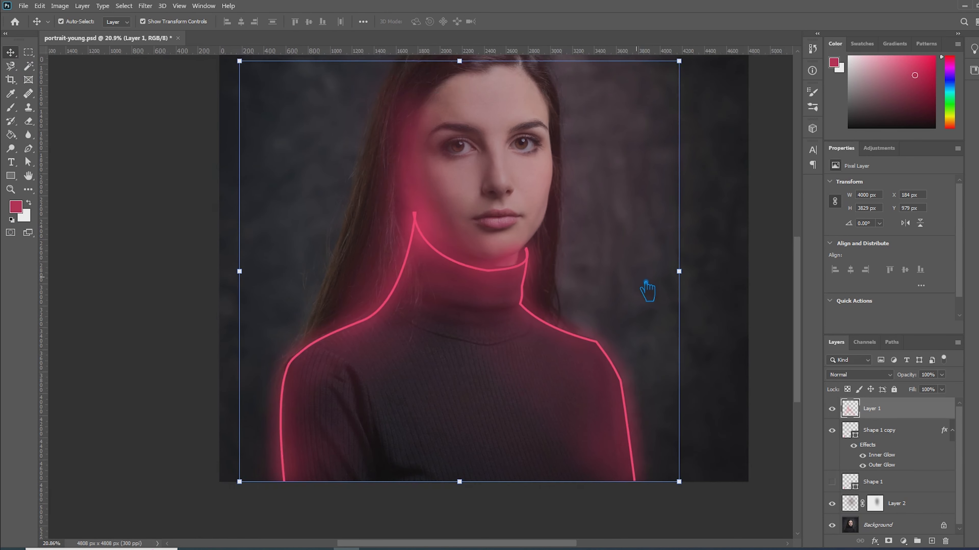
- Move the Background copy layer above the All elements here group and collapse the group
left_click(689, 324)
scroll(339, 478, "up", 1)
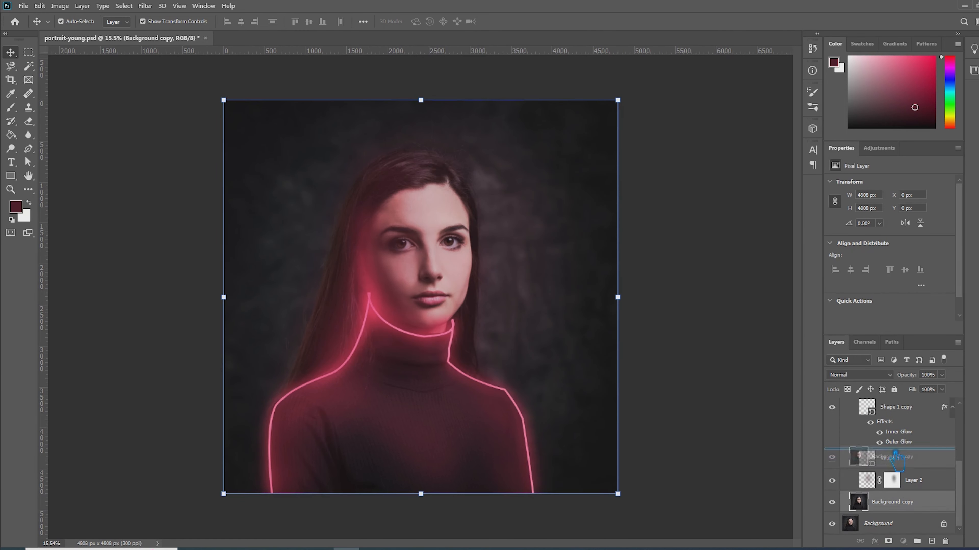
left_click_drag(892, 502, 898, 407)
left_click_drag(965, 492, 967, 459)
left_click_drag(921, 496, 879, 467)
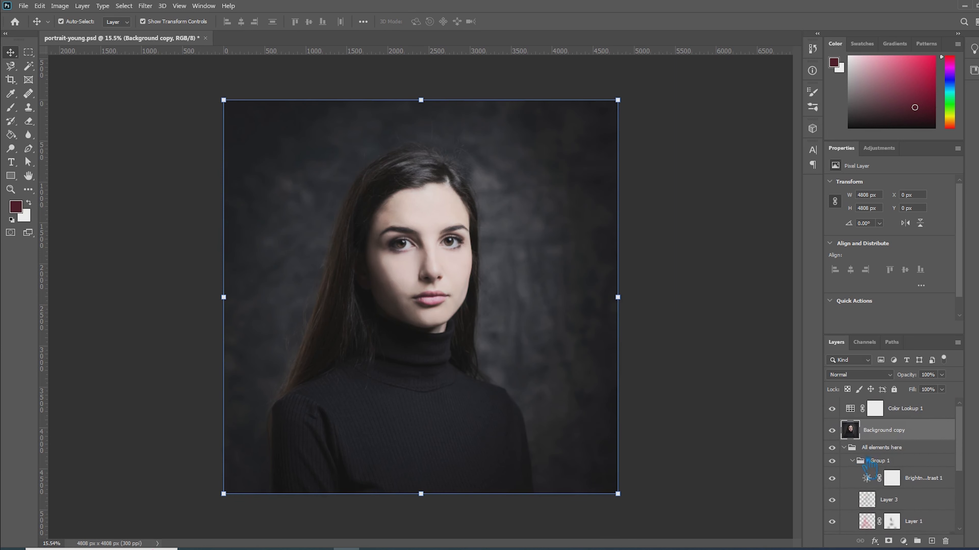
left_click(844, 448)
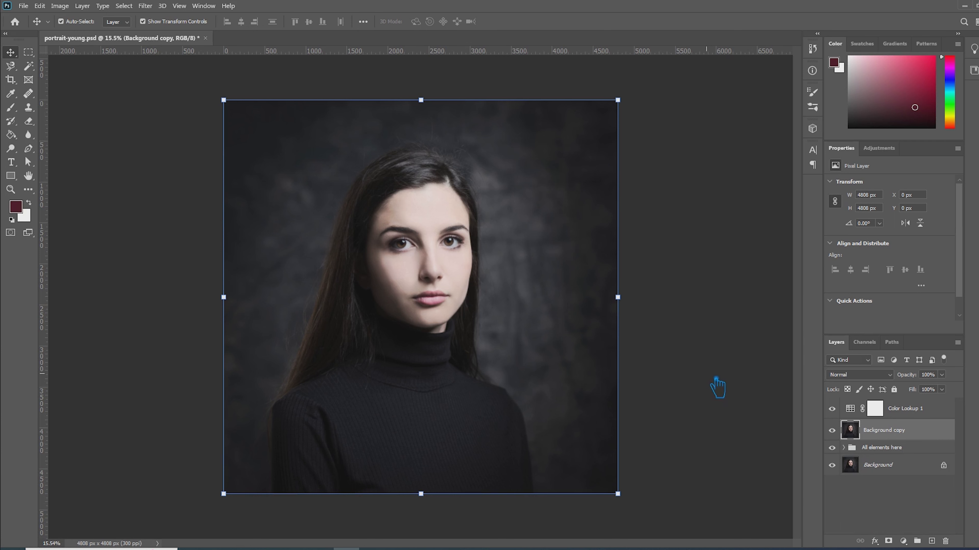
- Place Background copy above Color Lookup 1 and extend the canvas leftwards to 8692 px wide with the Crop tool
left_click(10, 80)
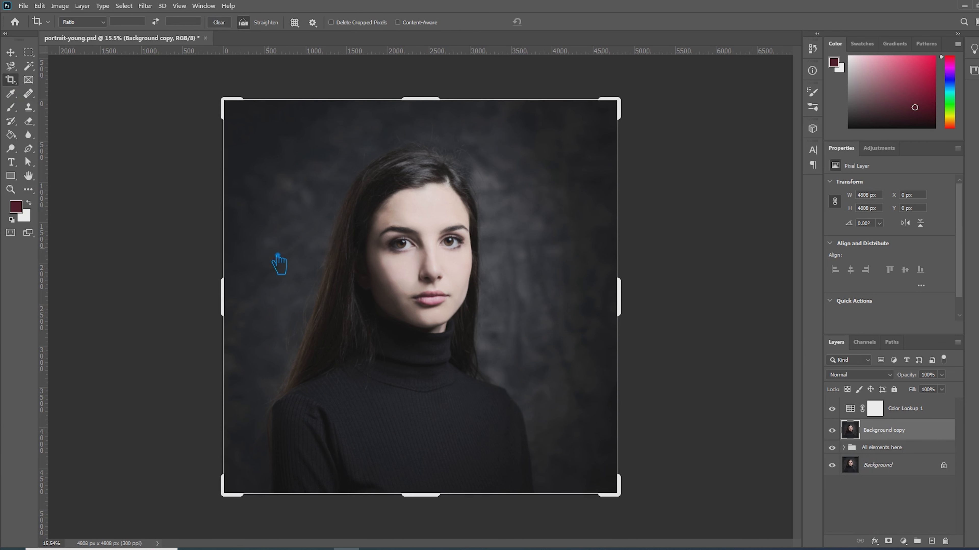
scroll(280, 260, "down", 3)
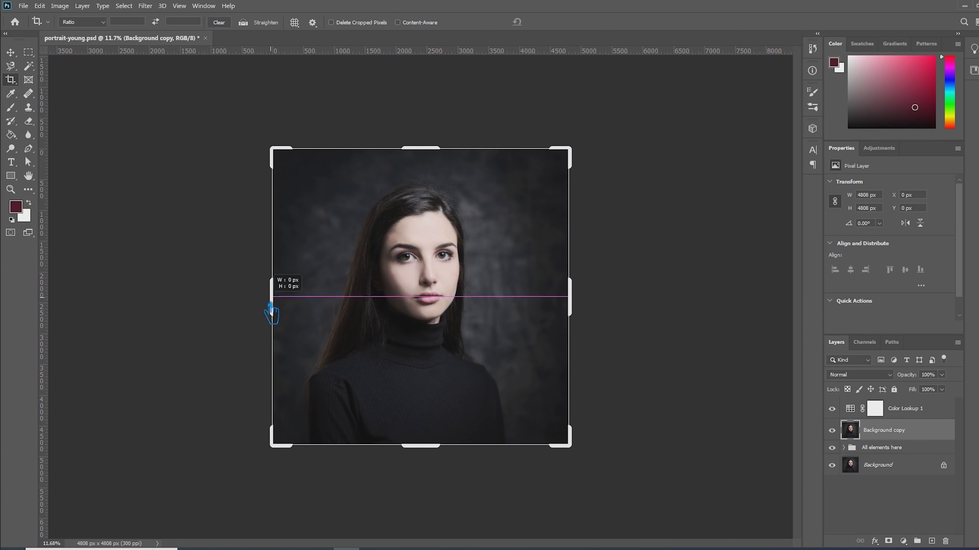
key("Delete")
key("ctrl+z")
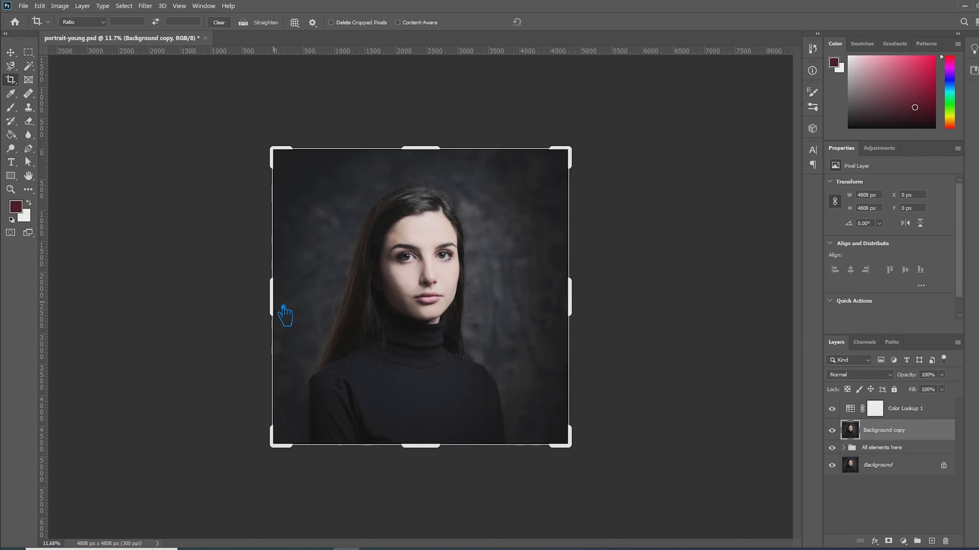
left_click_drag(894, 440, 890, 410)
left_click_drag(280, 305, 159, 321)
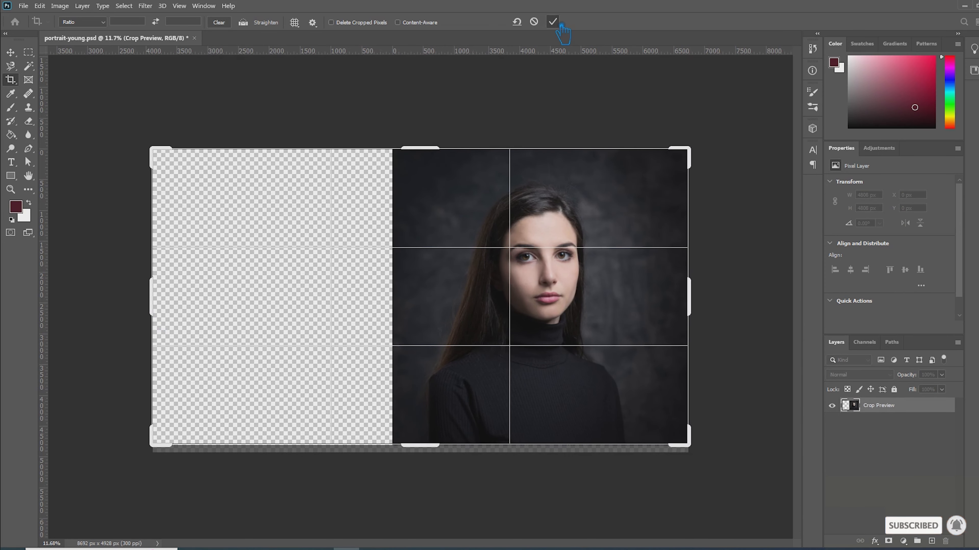
left_click(553, 22)
- Move the Background copy portrait onto the empty left half of the canvas, at X -670 px
left_click(12, 52)
left_click(769, 389)
left_click_drag(641, 334, 377, 347)
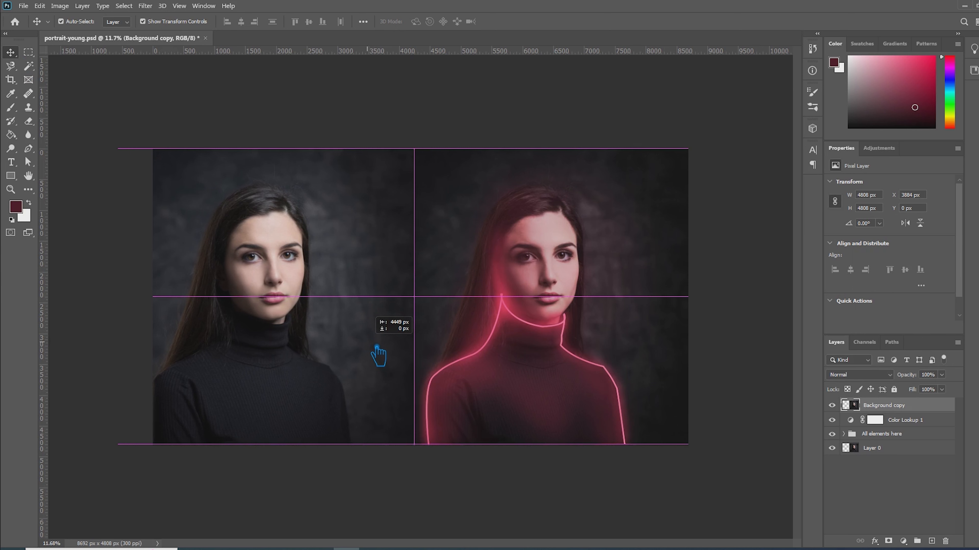
mouse_move(378, 355)
left_mouse_down()
mouse_move(358, 356)
mouse_move(370, 358)
left_mouse_up()
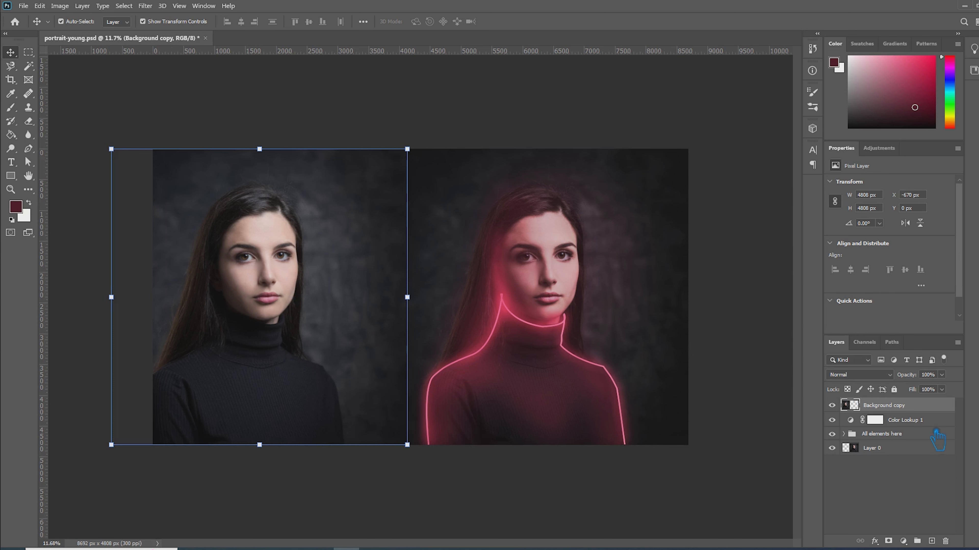
- Add a Curves adjustment above Color Lookup 1 and shape a gentle curve with two points that brightens the highlights
left_click(932, 420)
left_click(902, 541)
left_click(943, 410)
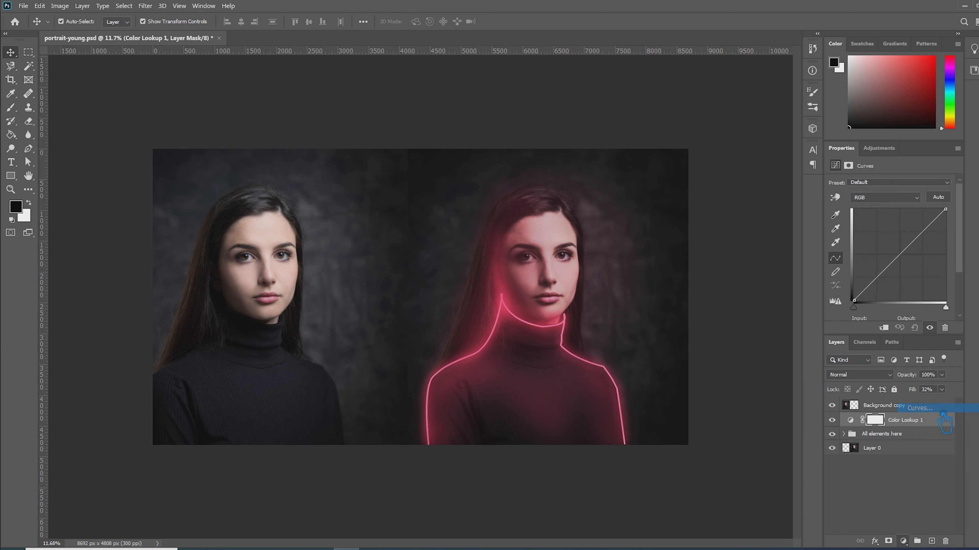
mouse_move(883, 285)
left_mouse_down()
mouse_move(891, 288)
mouse_move(882, 277)
left_mouse_up()
mouse_move(913, 244)
left_mouse_down()
mouse_move(910, 232)
mouse_move(925, 245)
left_mouse_up()
mouse_move(893, 281)
left_mouse_down()
mouse_move(891, 294)
mouse_move(898, 275)
left_mouse_up()
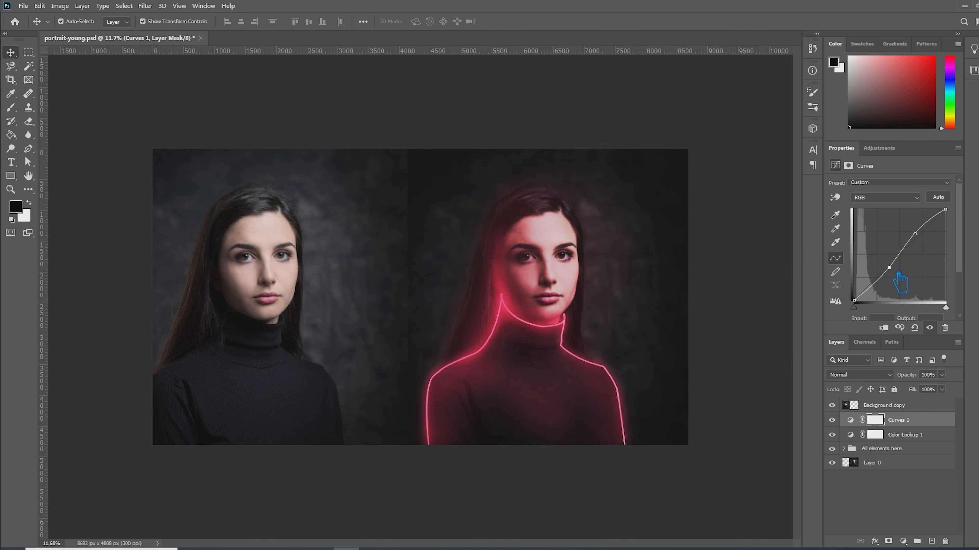
left_click(735, 296)
scroll(577, 365, "up", 1)
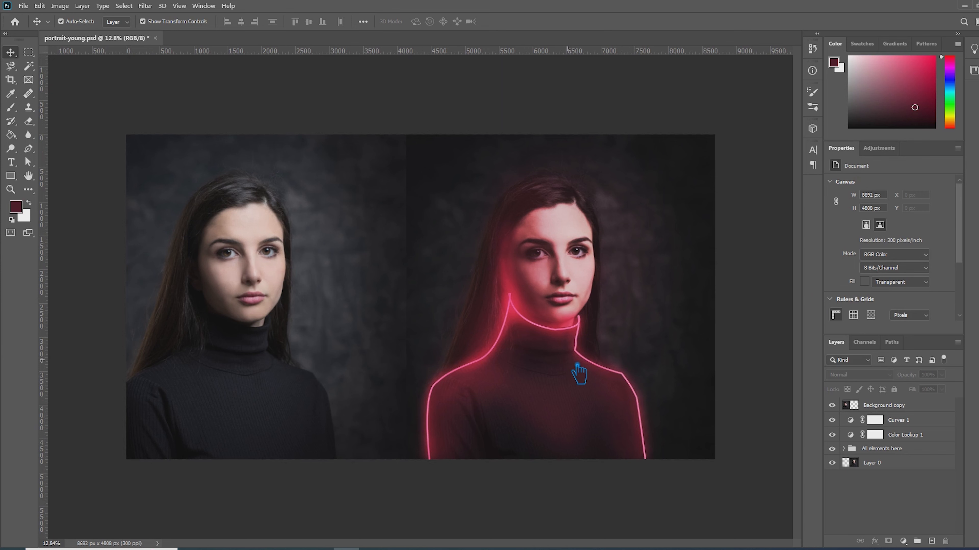
- Hide Layer 4 with the original portrait and crop off the empty left area, leaving a 1558 px wide canvas
left_click(29, 53)
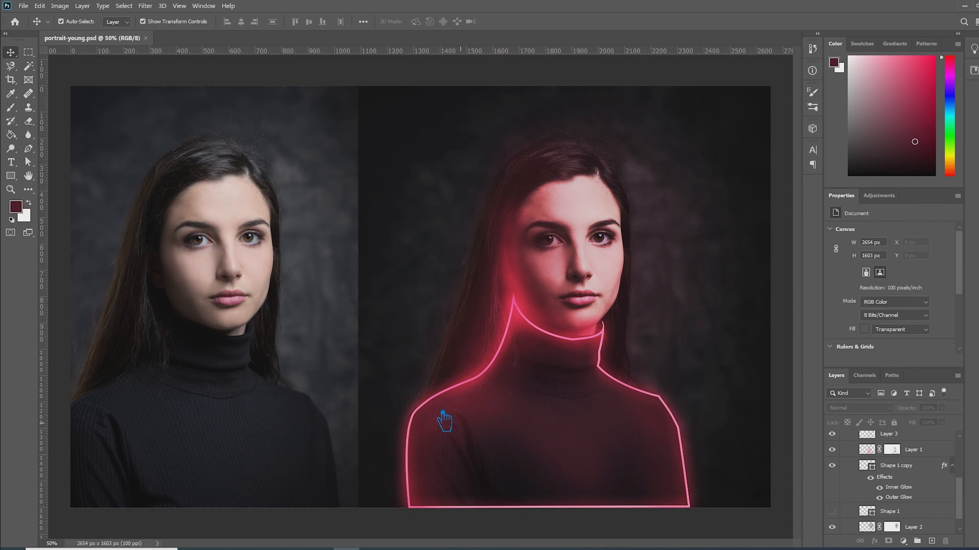
left_click(290, 332)
left_click(832, 439)
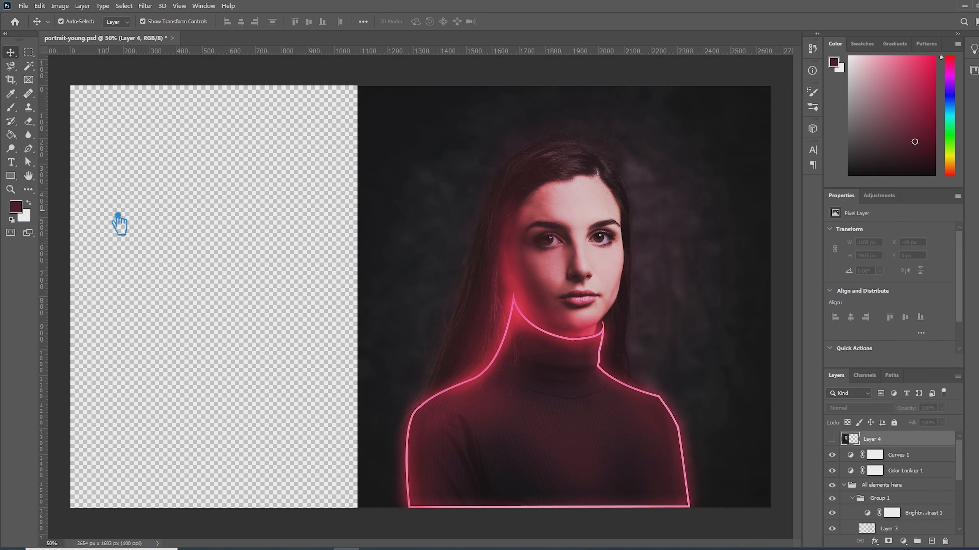
left_click(15, 81)
left_click_drag(77, 305, 224, 328)
key("v")
scroll(927, 501, "down", 3)
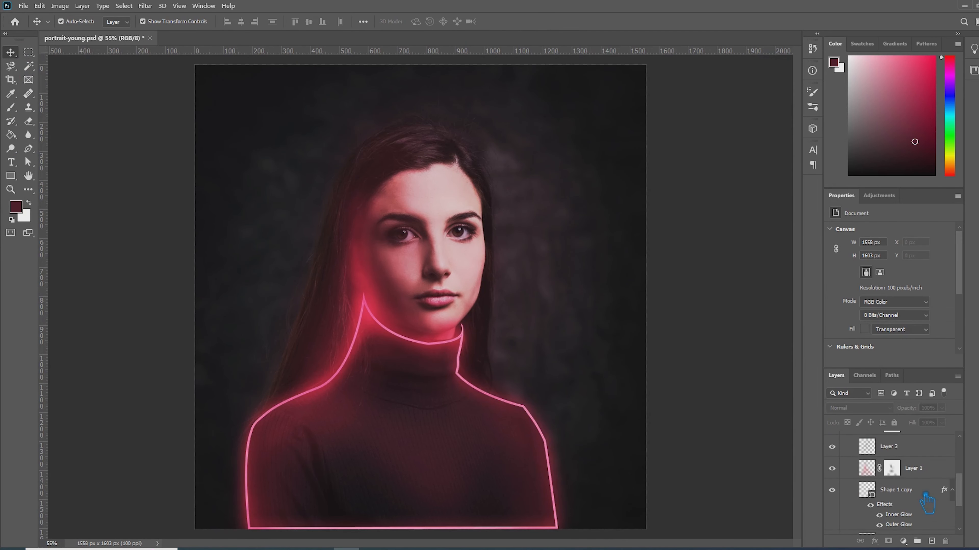
- Duplicate the Shape 1 copy layer that holds the neon outline
scroll(927, 493, "down", 1)
left_click(926, 474)
key("ctrl")
key("ctrl+j")
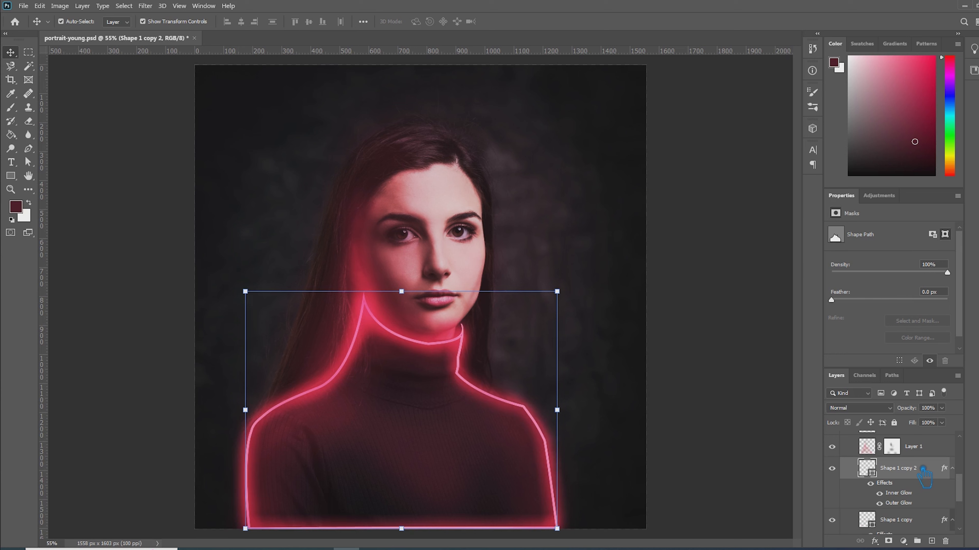
- In the layer style of Shape 1 copy 2, turn off Inner Glow and set the Outer Glow size to 250 px
right_click(924, 474)
left_click(900, 38)
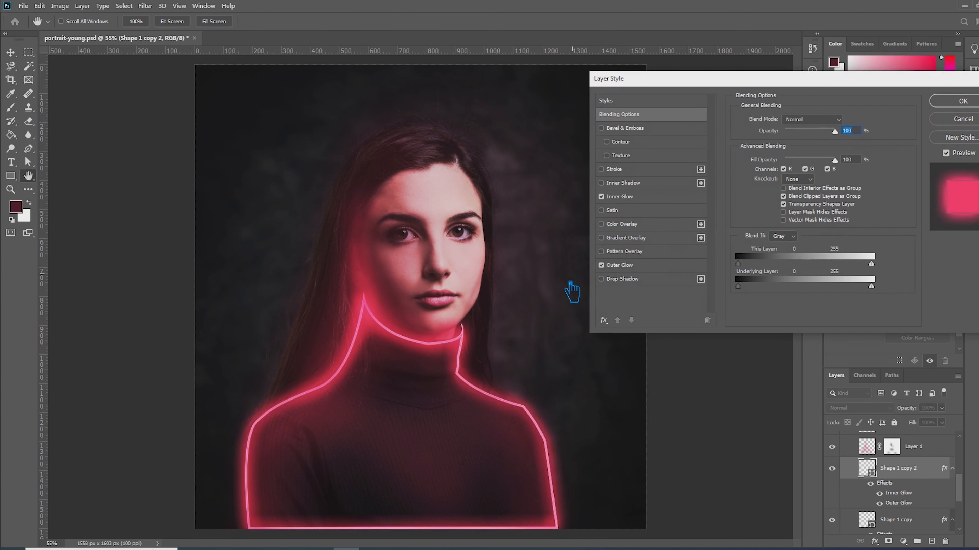
left_click(628, 270)
left_click(610, 198)
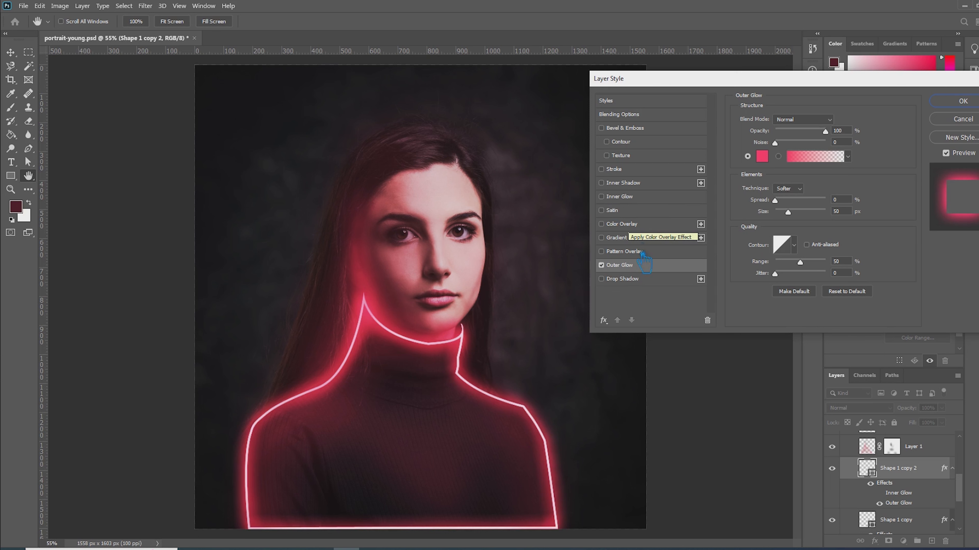
left_click_drag(794, 219, 905, 227)
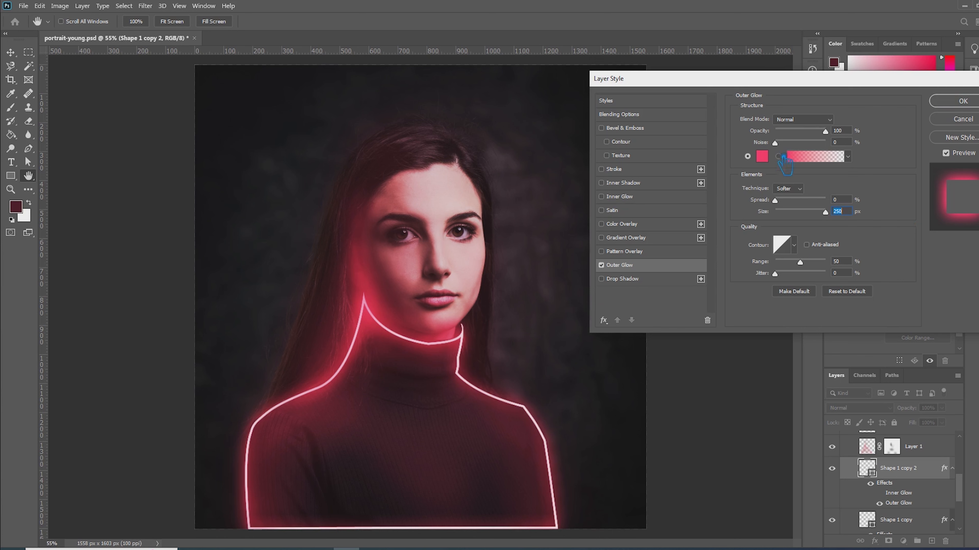
- Change the Outer Glow colour of Shape 1 copy 2 to ff7a9c and apply the layer style
left_click(762, 156)
left_click(708, 122)
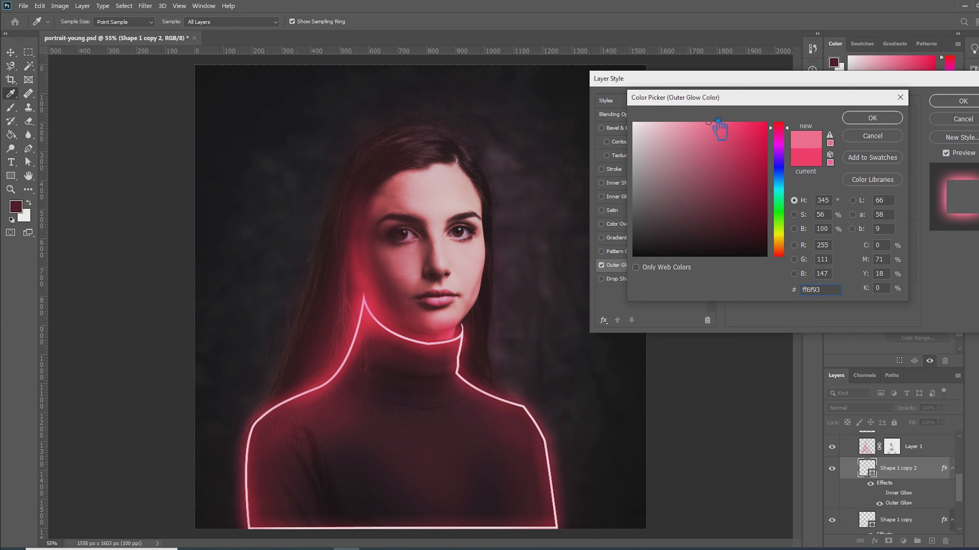
left_click_drag(708, 122, 702, 121)
left_click(872, 118)
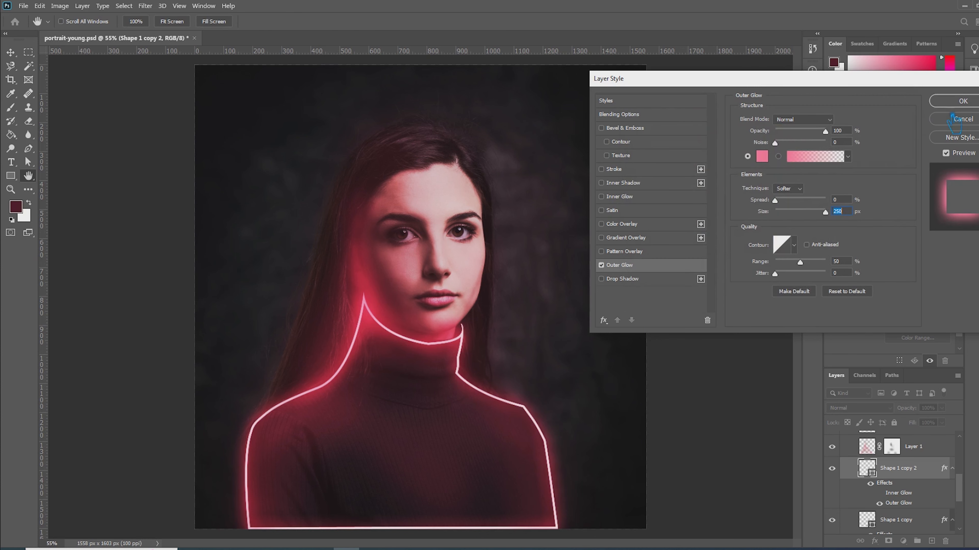
left_click(766, 158)
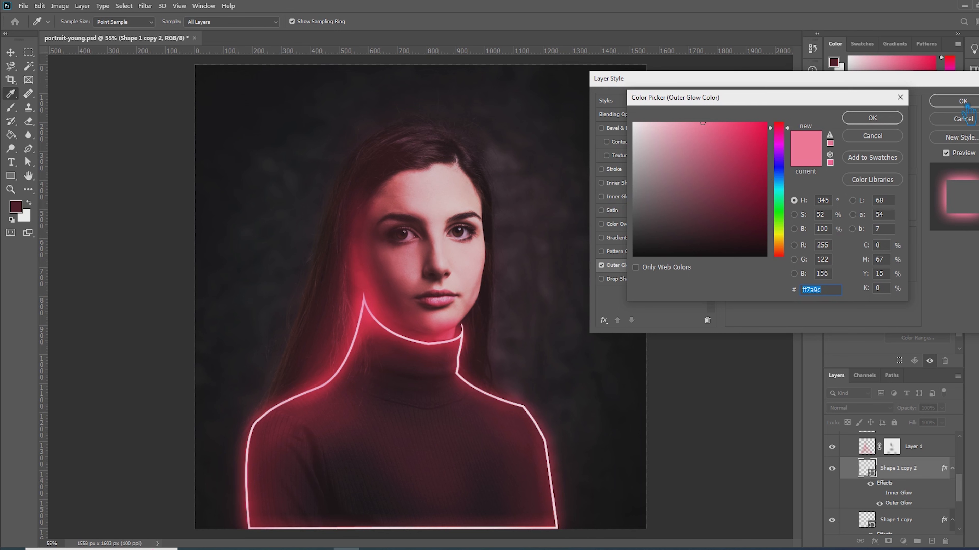
left_click(872, 118)
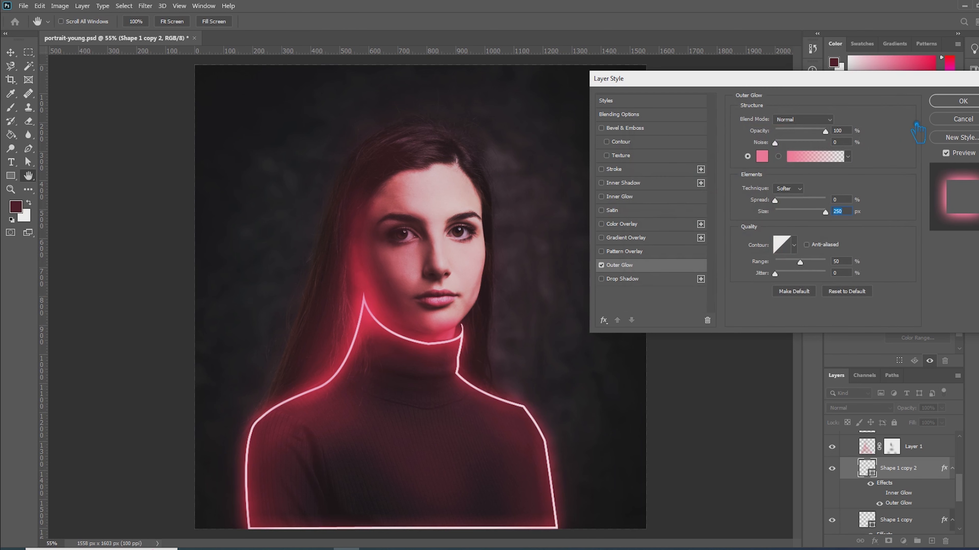
left_click(956, 100)
- Open the layer style of Shape 1 copy and turn off its Inner Glow
scroll(924, 482, "down", 1)
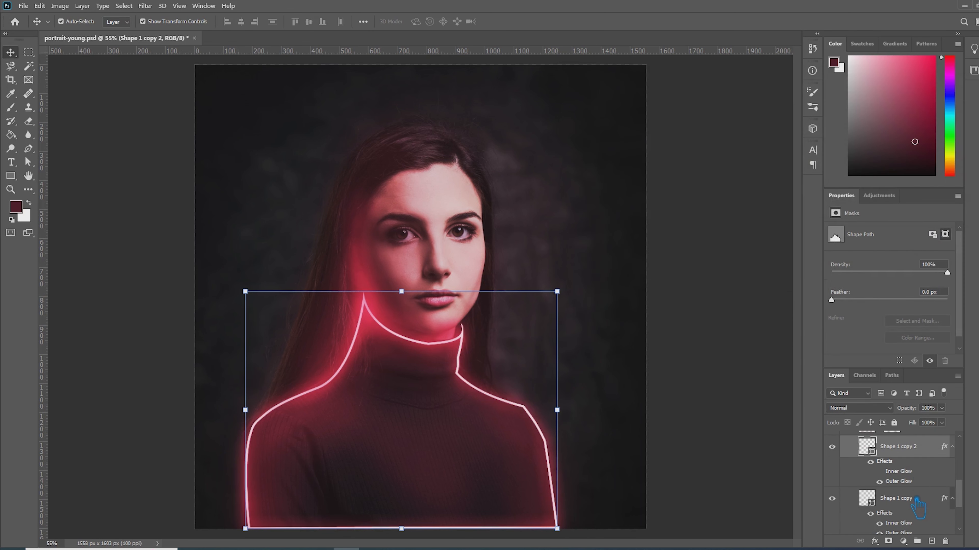
left_click(916, 498)
right_click(915, 501)
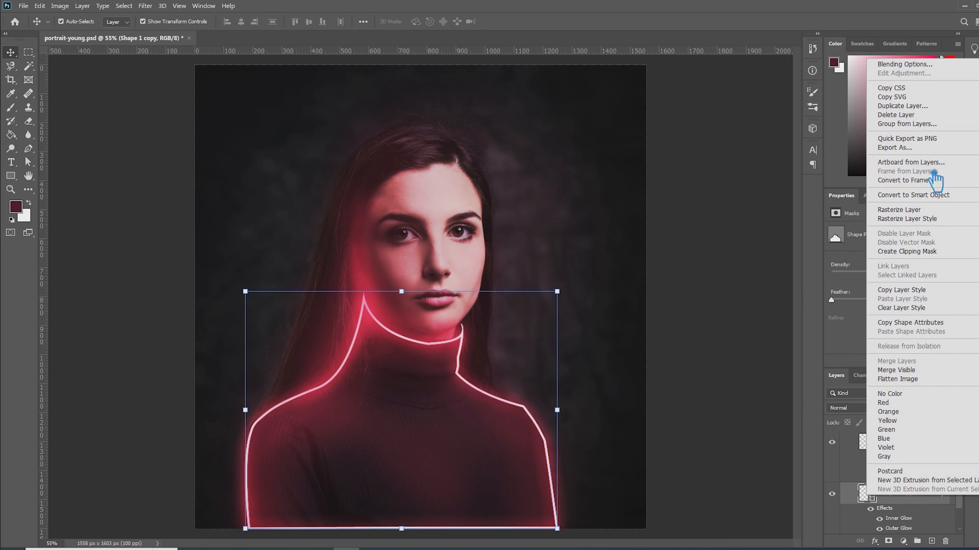
left_click(929, 66)
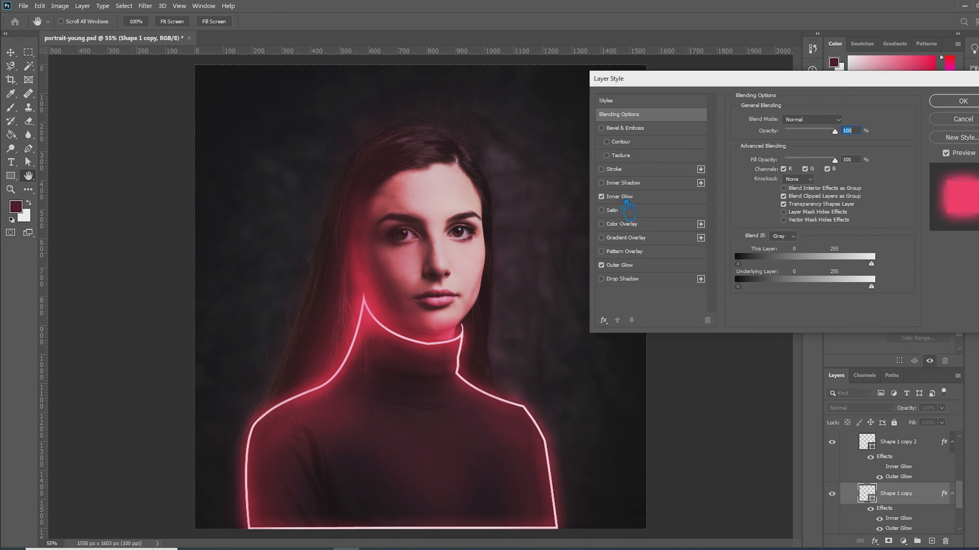
left_click(613, 199)
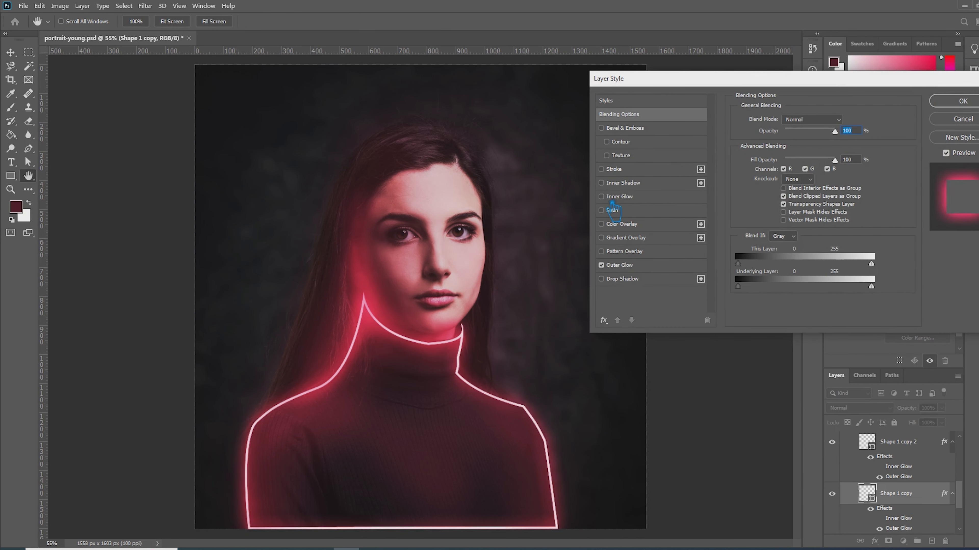
- Set the Outer Glow colour of Shape 1 copy to e53562 and apply the layer style
left_click(632, 269)
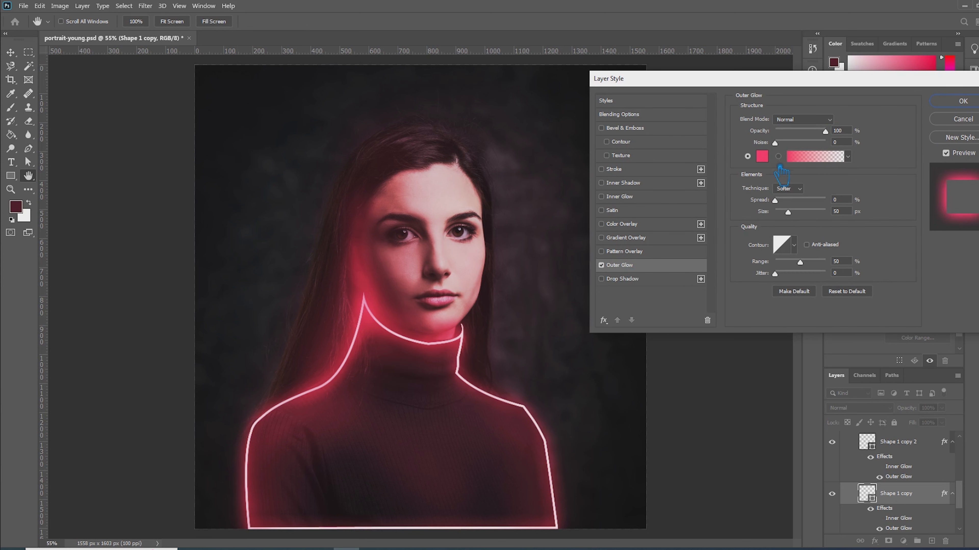
left_click(766, 157)
left_click(735, 144)
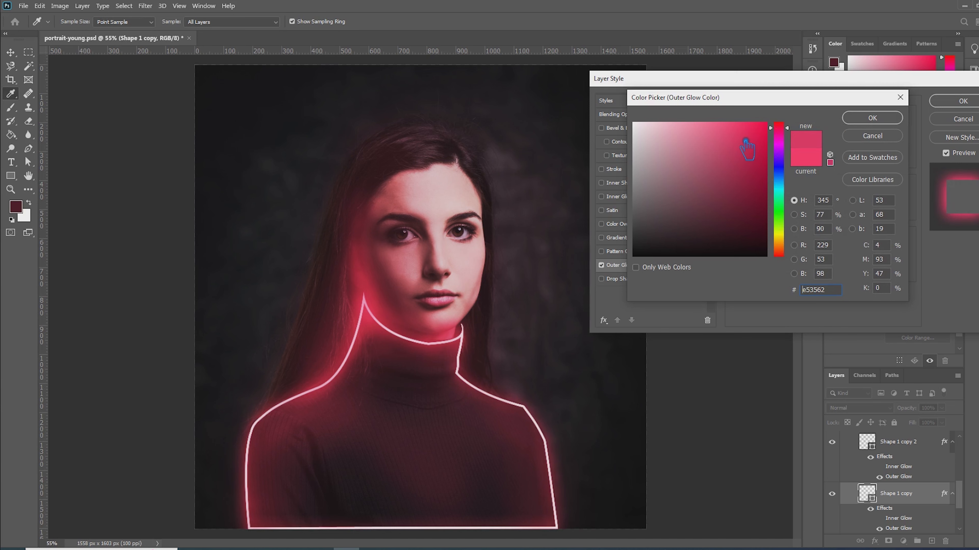
left_click(846, 119)
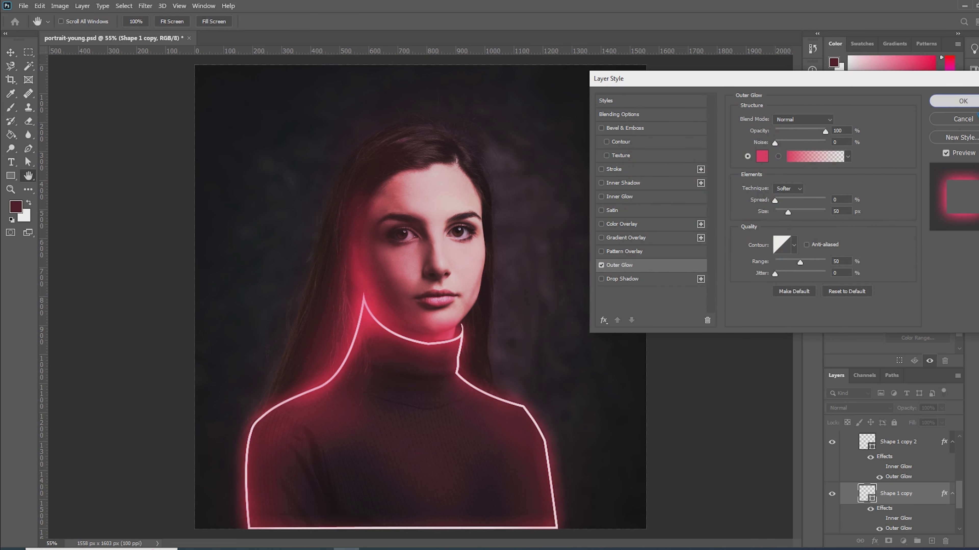
left_click(964, 102)
- Duplicate the Shape 1 copy 2 layer to intensify the neon glow, keeping a single extra copy
left_click(516, 406)
scroll(924, 482, "down", 2)
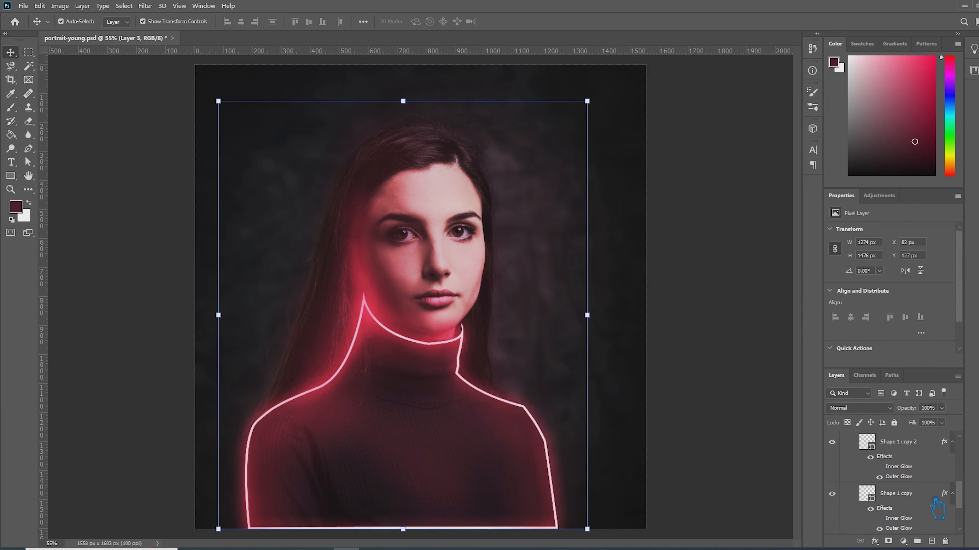
scroll(932, 492, "up", 1)
left_click(896, 471)
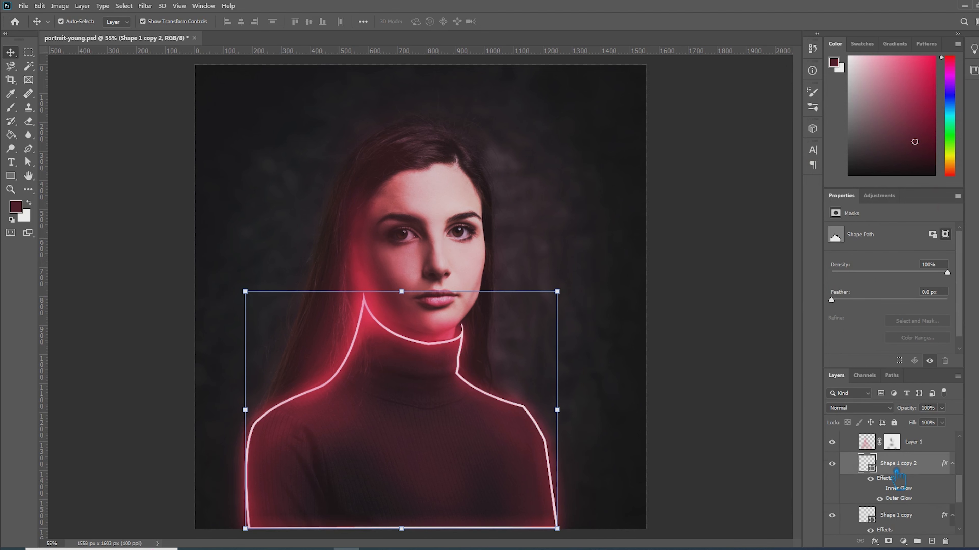
key("ctrl+j")
scroll(848, 476, "down", 3)
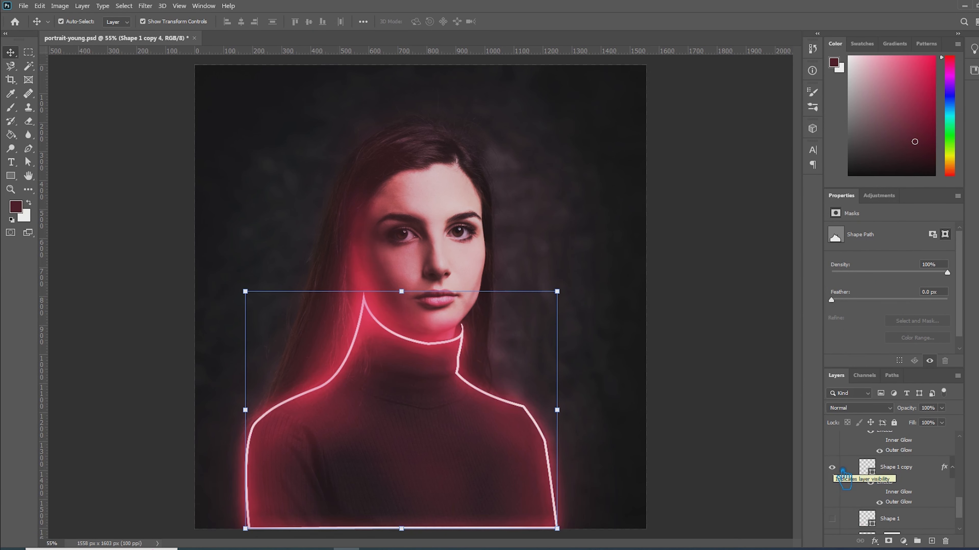
scroll(910, 467, "up", 4)
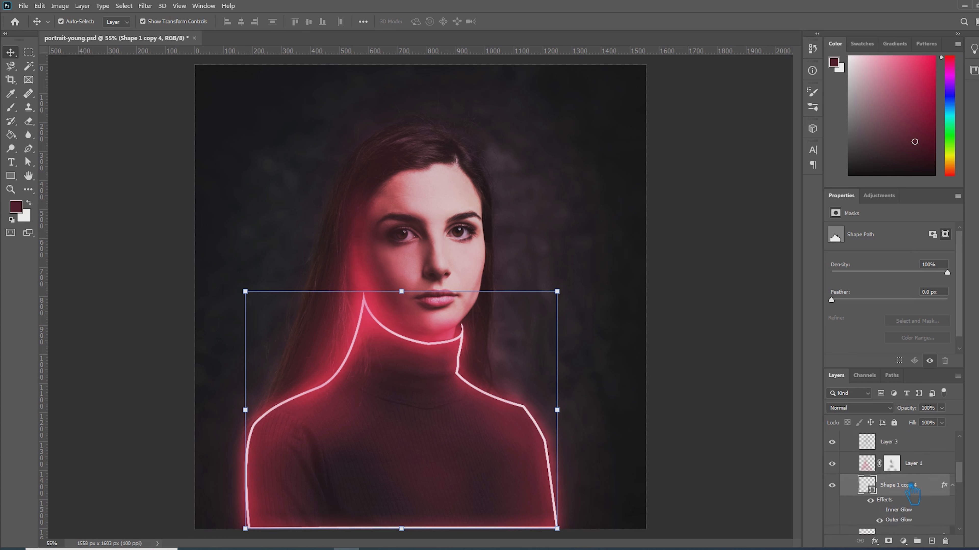
left_click(747, 330)
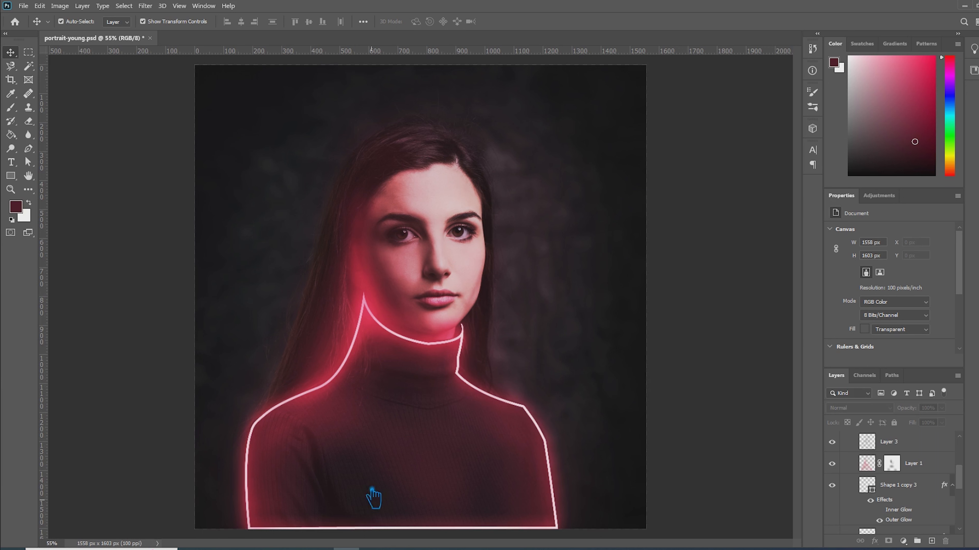
- Extend the canvas leftwards to 2595 px wide with the Crop tool and show Layer 4 with the original portrait
left_click(10, 79)
scroll(922, 462, "up", 5)
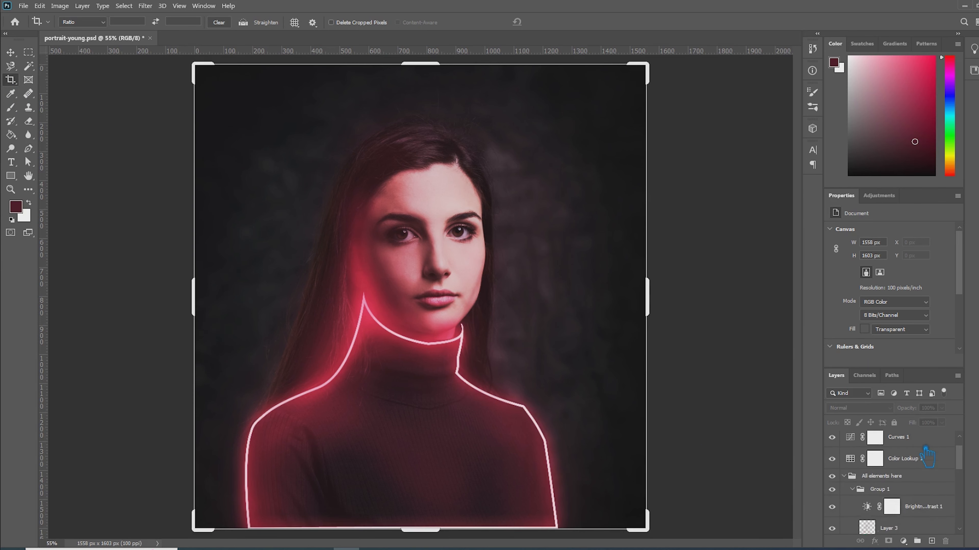
left_click_drag(196, 306, 94, 313)
left_click(554, 21)
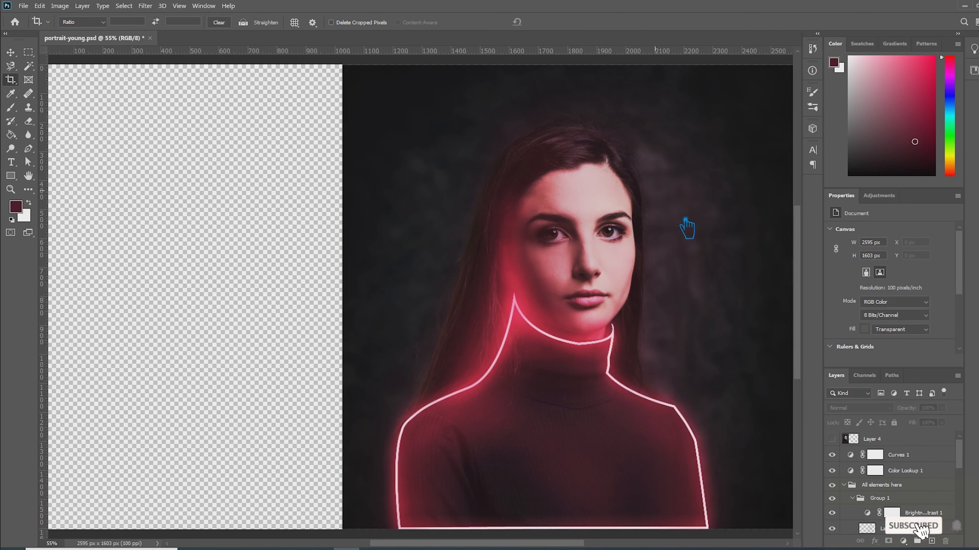
left_click(831, 439)
key("v")
key("ctrl+minus")
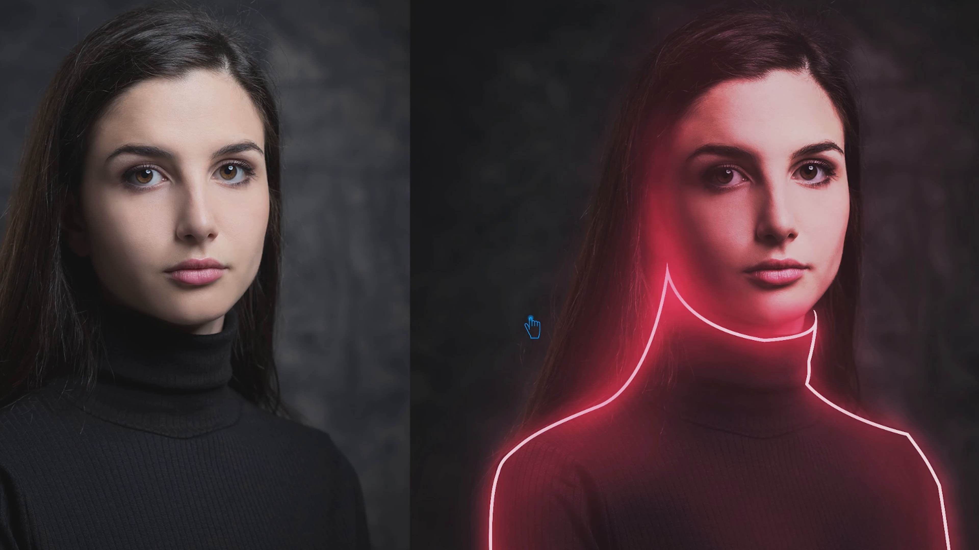